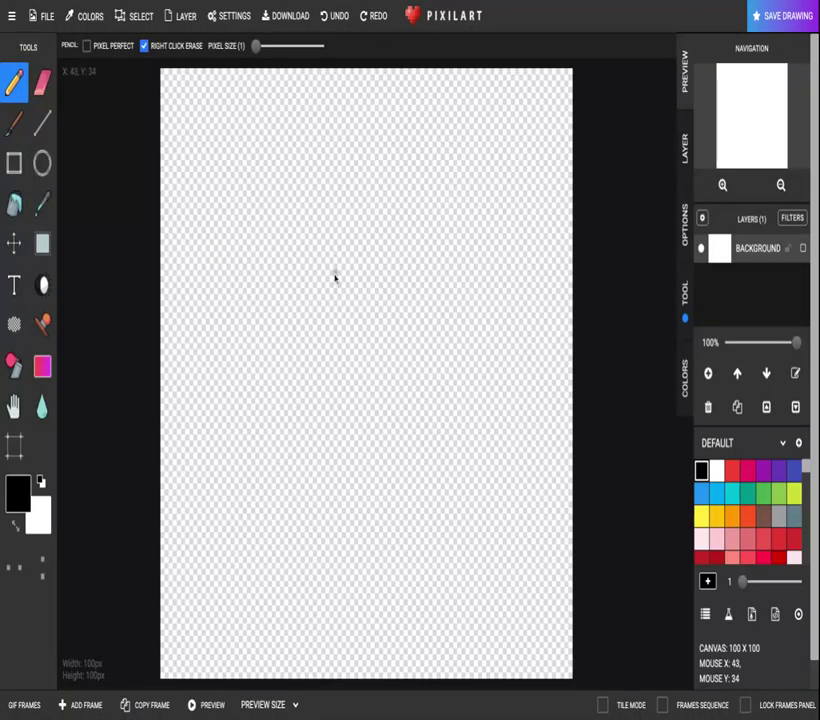
# - Fill the entire transparent canvas with white using the Bucket tool
pyautogui.click(11, 212)
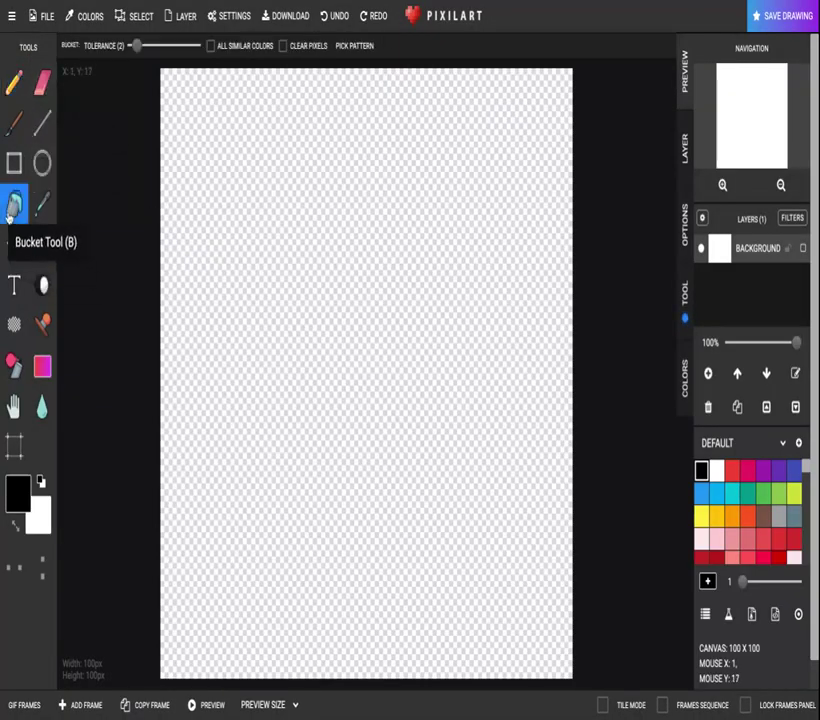
pyautogui.click(717, 473)
pyautogui.click(466, 385)
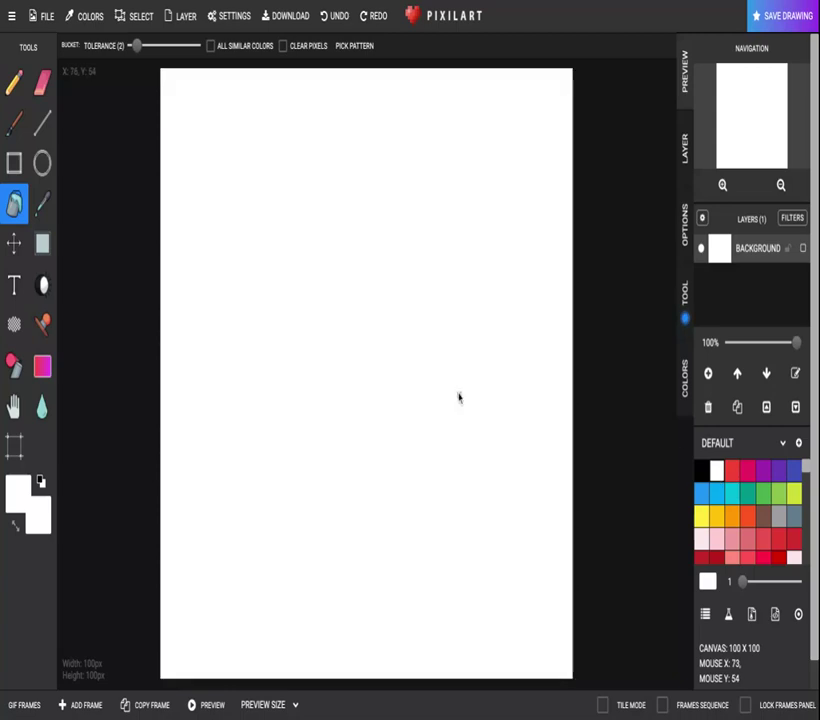
# - Draw a black horizon line across the canvas about a quarter of the way down and two winding riverbanks below it
pyautogui.click(45, 130)
pyautogui.click(701, 469)
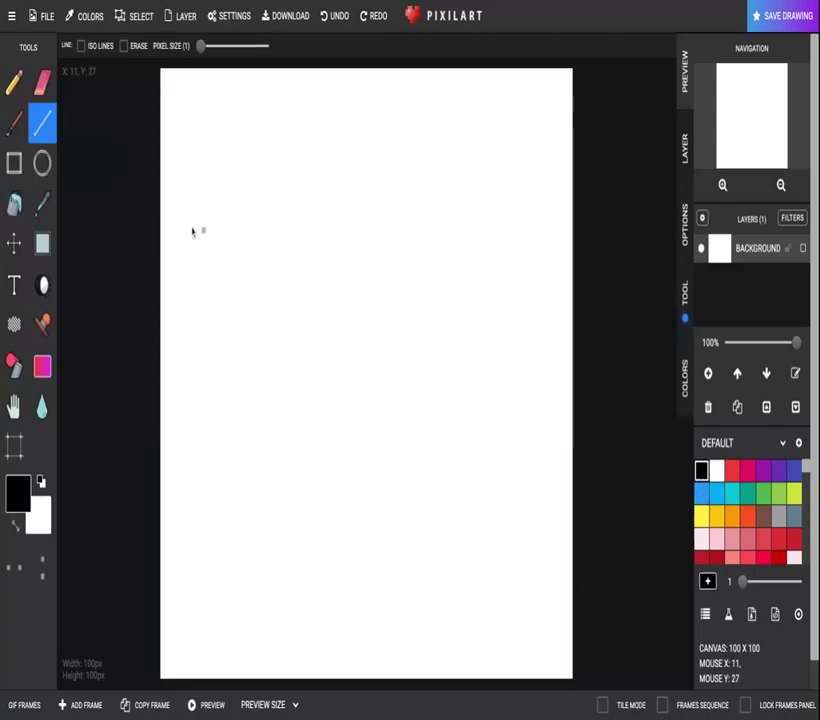
pyautogui.moveTo(163, 227)
pyautogui.mouseDown()
pyautogui.moveTo(481, 229)
pyautogui.moveTo(572, 221)
pyautogui.moveTo(572, 231)
pyautogui.moveTo(572, 224)
pyautogui.mouseUp()
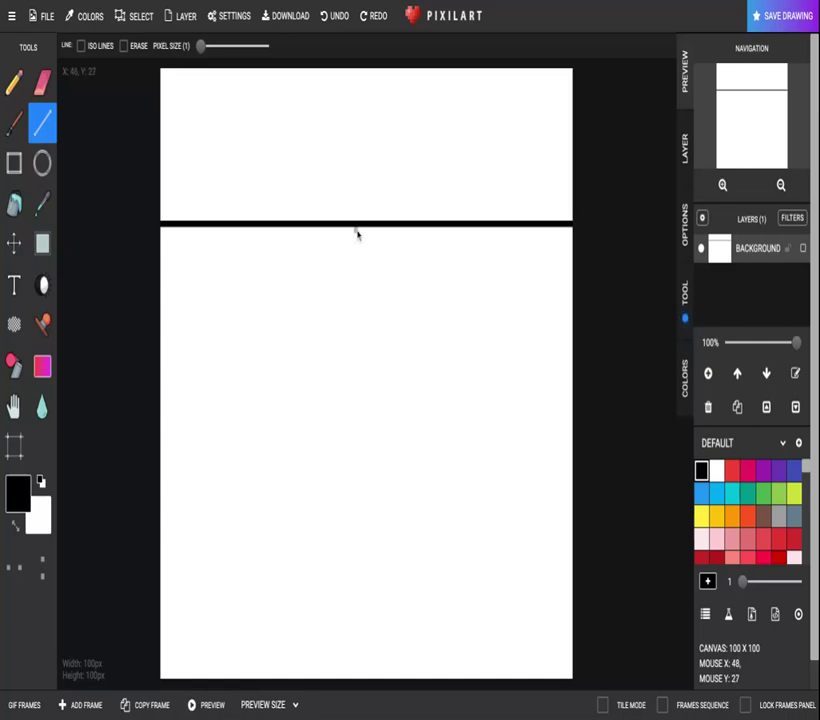
pyautogui.moveTo(357, 233)
pyautogui.mouseDown()
pyautogui.moveTo(304, 245)
pyautogui.moveTo(292, 267)
pyautogui.moveTo(370, 330)
pyautogui.moveTo(397, 315)
pyautogui.moveTo(279, 364)
pyautogui.moveTo(240, 432)
pyautogui.moveTo(267, 441)
pyautogui.moveTo(289, 466)
pyautogui.moveTo(340, 486)
pyautogui.moveTo(361, 535)
pyautogui.moveTo(317, 604)
pyautogui.moveTo(154, 648)
pyautogui.mouseUp()
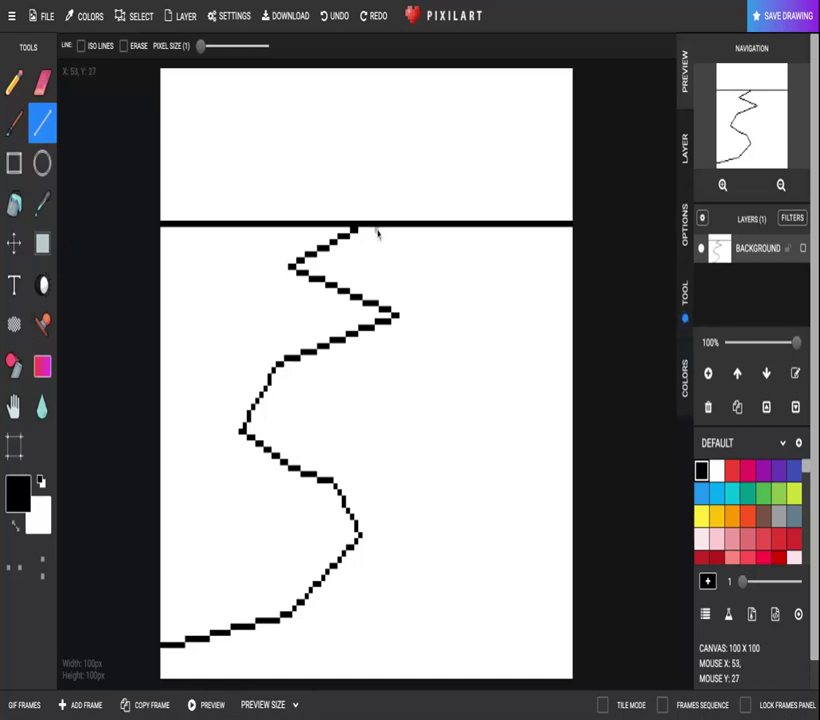
pyautogui.moveTo(377, 229)
pyautogui.mouseDown()
pyautogui.moveTo(353, 256)
pyautogui.moveTo(430, 284)
pyautogui.moveTo(451, 279)
pyautogui.moveTo(477, 322)
pyautogui.moveTo(497, 316)
pyautogui.moveTo(498, 355)
pyautogui.moveTo(430, 400)
pyautogui.moveTo(570, 535)
pyautogui.mouseUp()
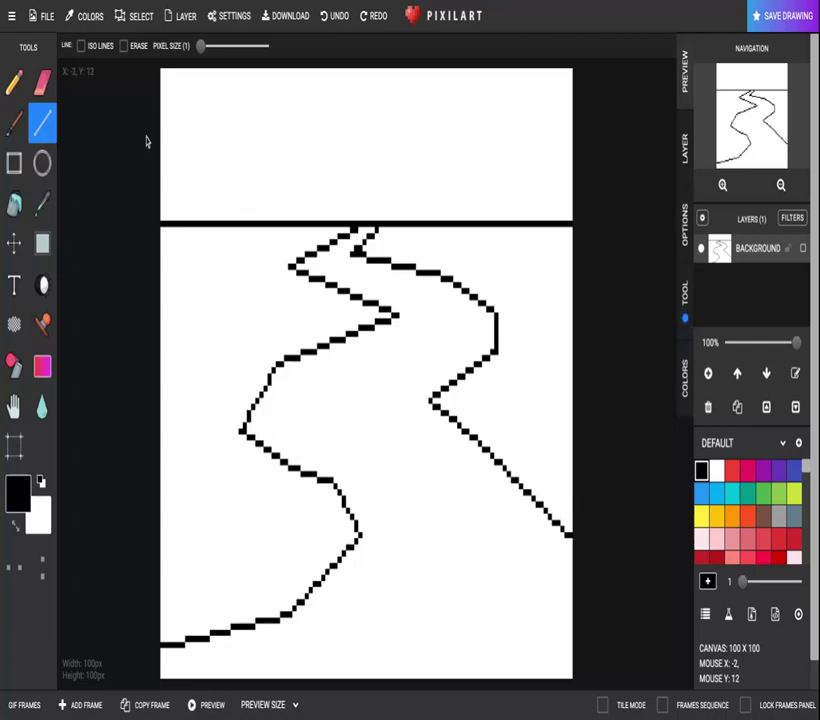
# - Outline a jagged mountain skyline dipping to the horizon near the centre, and add a round sun above the left mountains
pyautogui.moveTo(164, 130)
pyautogui.mouseDown()
pyautogui.moveTo(200, 176)
pyautogui.moveTo(219, 162)
pyautogui.moveTo(258, 181)
pyautogui.moveTo(277, 162)
pyautogui.moveTo(319, 175)
pyautogui.moveTo(345, 212)
pyautogui.moveTo(347, 200)
pyautogui.moveTo(349, 222)
pyautogui.moveTo(373, 180)
pyautogui.moveTo(401, 181)
pyautogui.moveTo(406, 136)
pyautogui.moveTo(426, 131)
pyautogui.moveTo(438, 113)
pyautogui.moveTo(480, 131)
pyautogui.moveTo(513, 76)
pyautogui.moveTo(509, 93)
pyautogui.moveTo(537, 111)
pyautogui.moveTo(570, 72)
pyautogui.mouseUp()
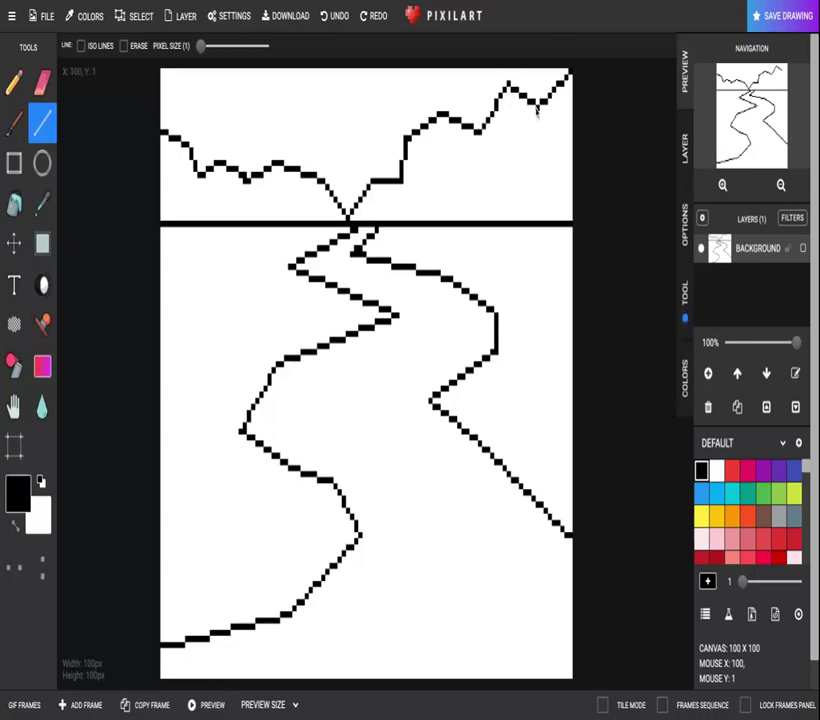
pyautogui.click(42, 163)
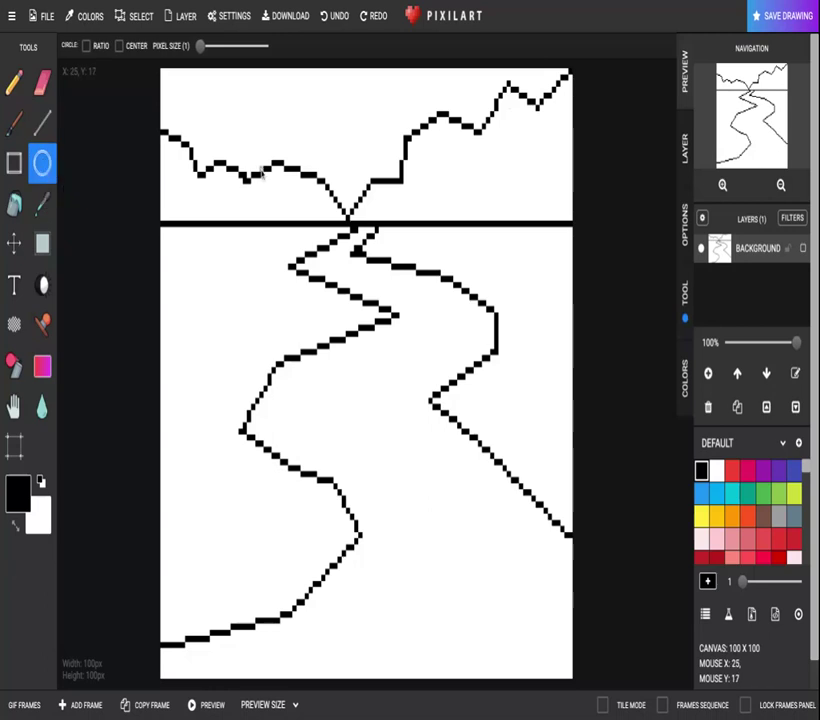
pyautogui.moveTo(222, 84)
pyautogui.mouseDown()
pyautogui.moveTo(255, 105)
pyautogui.moveTo(264, 146)
pyautogui.mouseUp()
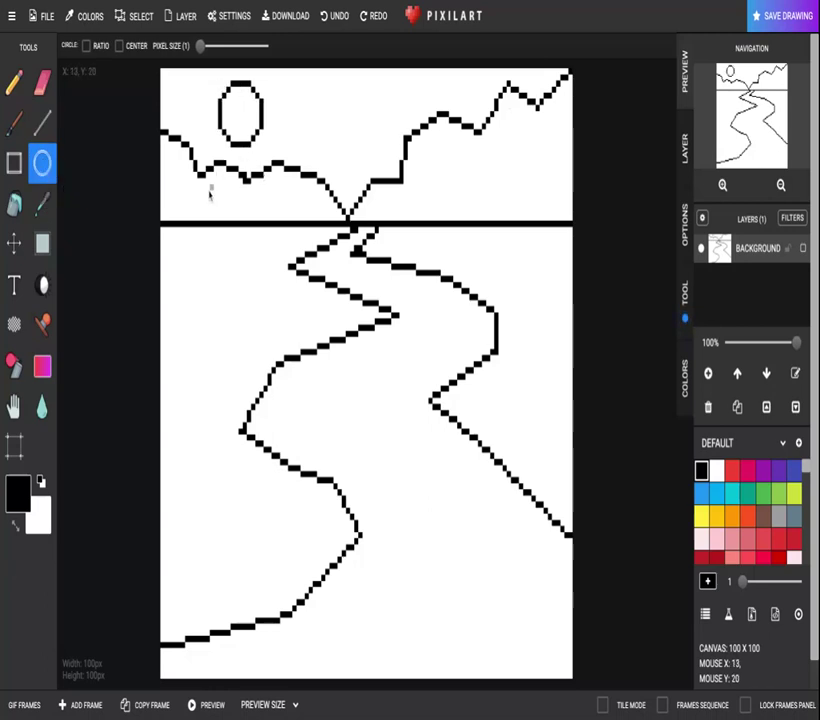
# - Draw three narrow tree outlines: one left of the river, a small one crossing the horizon, and a tall one at the canvas's right edge
pyautogui.click(43, 125)
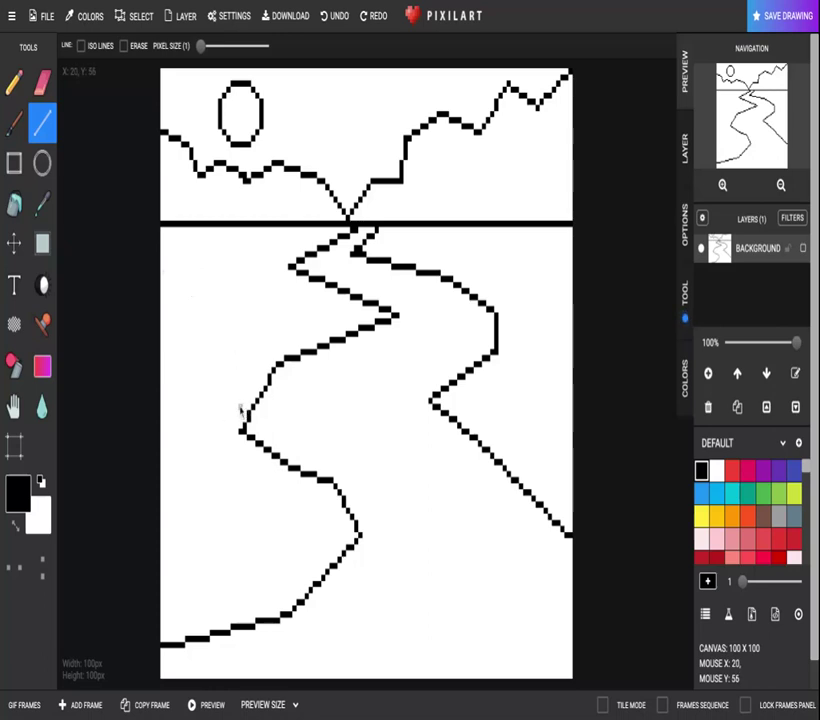
pyautogui.moveTo(240, 410)
pyautogui.mouseDown()
pyautogui.moveTo(240, 281)
pyautogui.moveTo(253, 277)
pyautogui.moveTo(237, 243)
pyautogui.moveTo(216, 268)
pyautogui.moveTo(240, 400)
pyautogui.mouseUp()
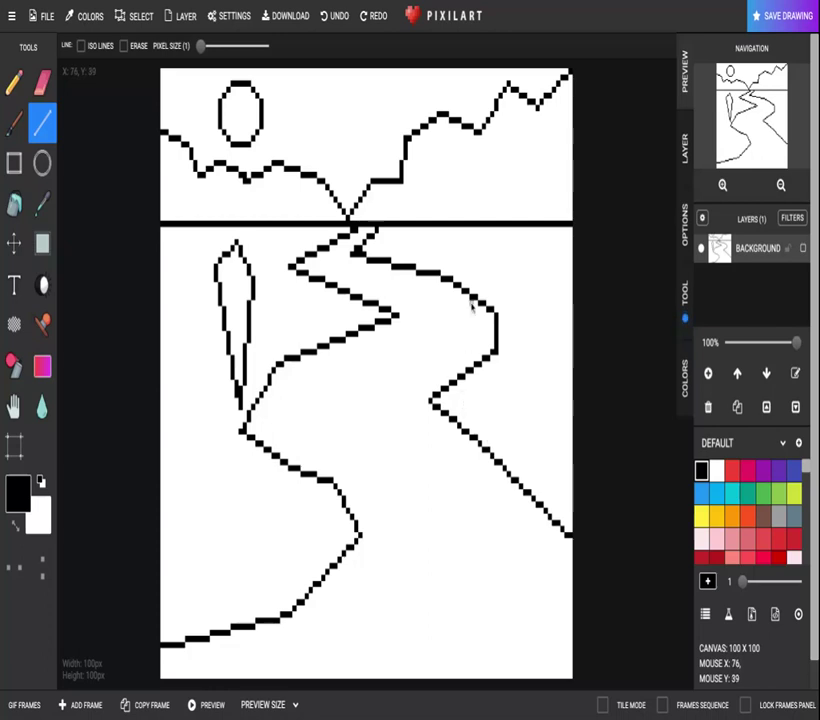
pyautogui.moveTo(469, 239)
pyautogui.mouseDown()
pyautogui.moveTo(481, 184)
pyautogui.moveTo(498, 202)
pyautogui.mouseUp()
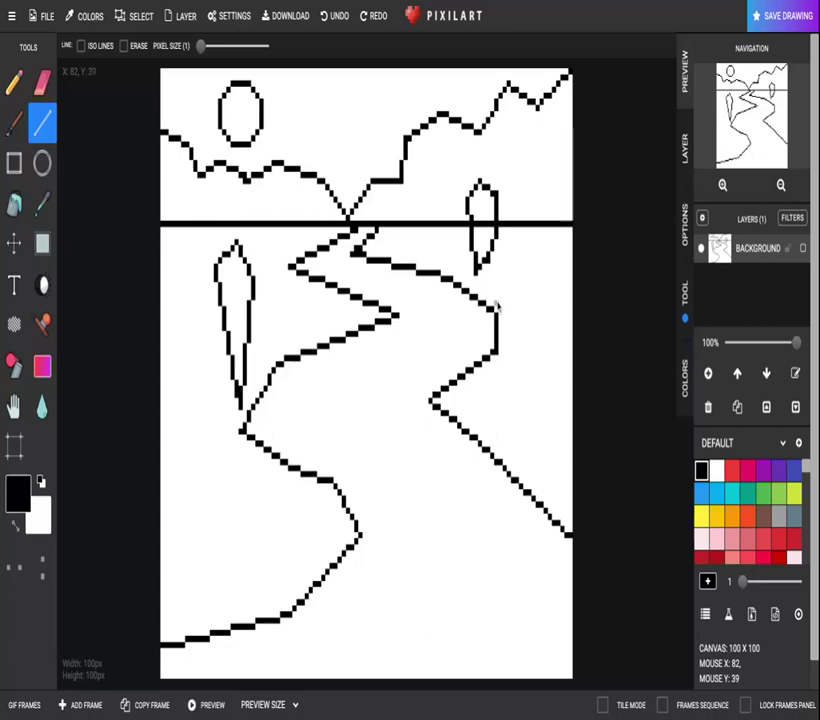
pyautogui.moveTo(537, 477)
pyautogui.mouseDown()
pyautogui.moveTo(523, 423)
pyautogui.moveTo(520, 342)
pyautogui.moveTo(550, 256)
pyautogui.moveTo(571, 232)
pyautogui.moveTo(571, 320)
pyautogui.moveTo(571, 298)
pyautogui.mouseUp()
pyautogui.moveTo(571, 422); pyautogui.dragTo(571, 452)
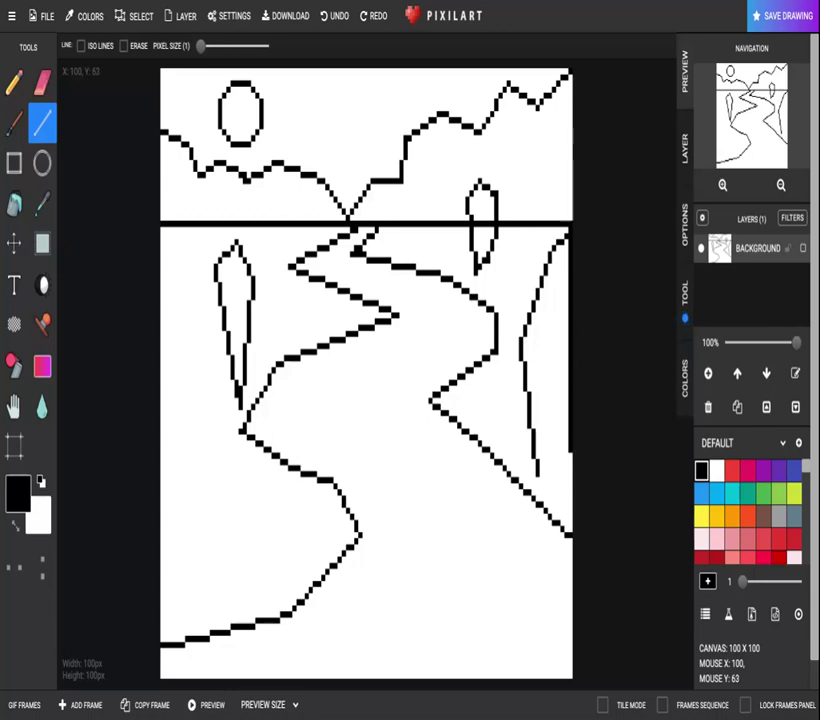
pyautogui.moveTo(569, 257); pyautogui.dragTo(538, 478)
pyautogui.moveTo(568, 290); pyautogui.dragTo(556, 483)
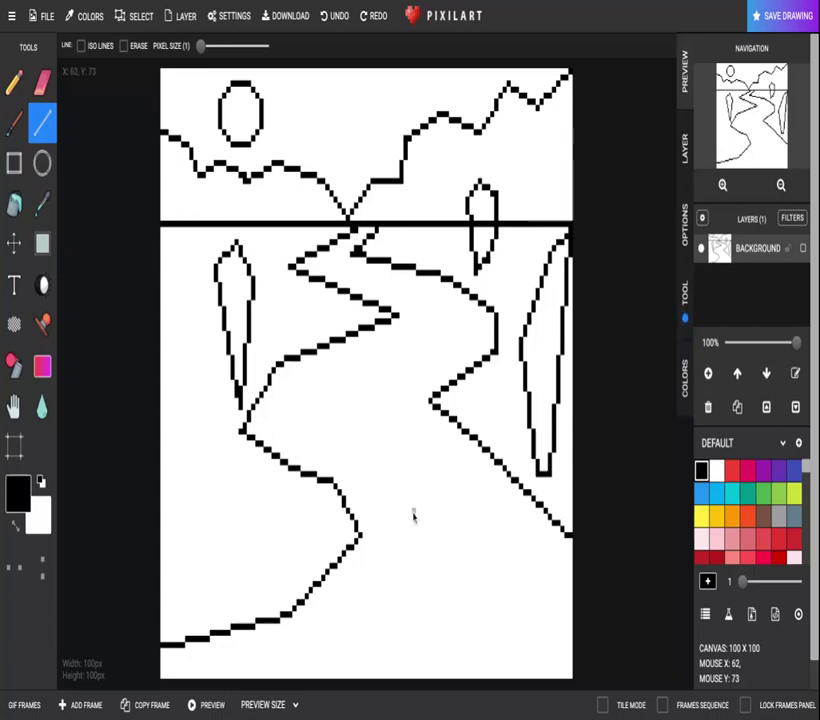
# - Fill the sky above the mountains with turquoise, leaving the sun white
pyautogui.click(717, 494)
pyautogui.click(731, 492)
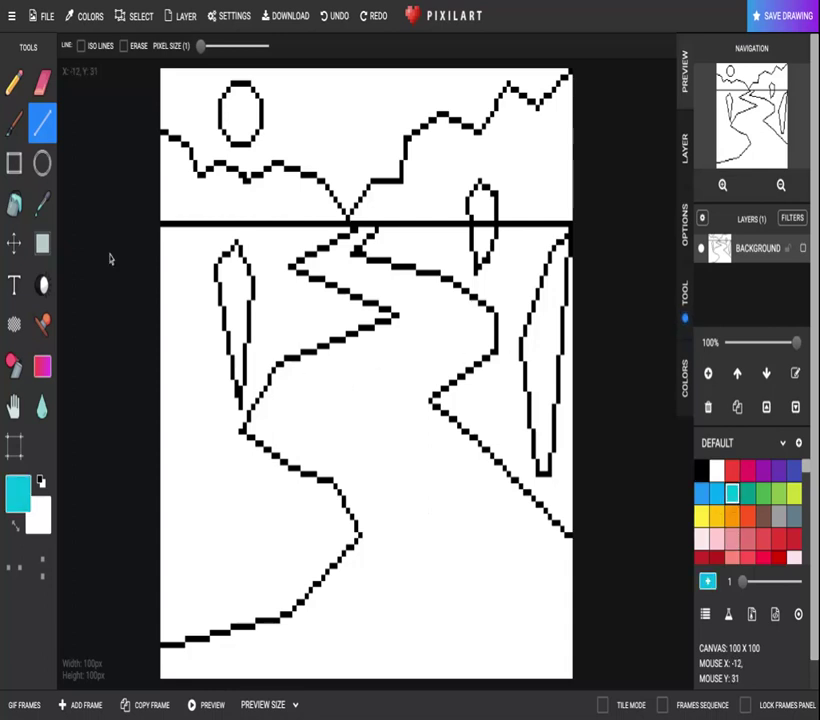
pyautogui.click(14, 205)
pyautogui.click(207, 133)
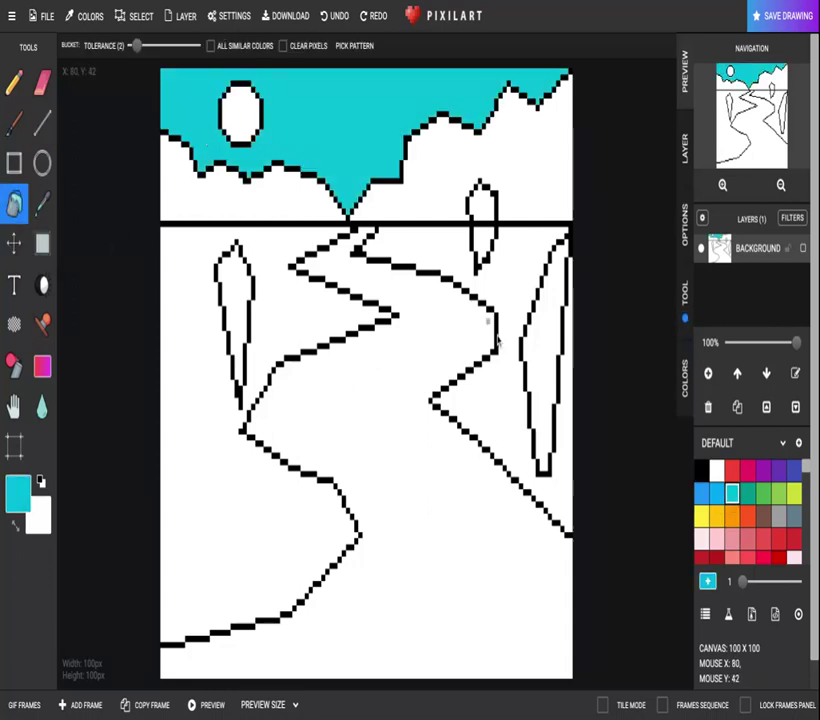
# - Fill the mountains on both sides of the central dip with dark teal green
pyautogui.click(747, 492)
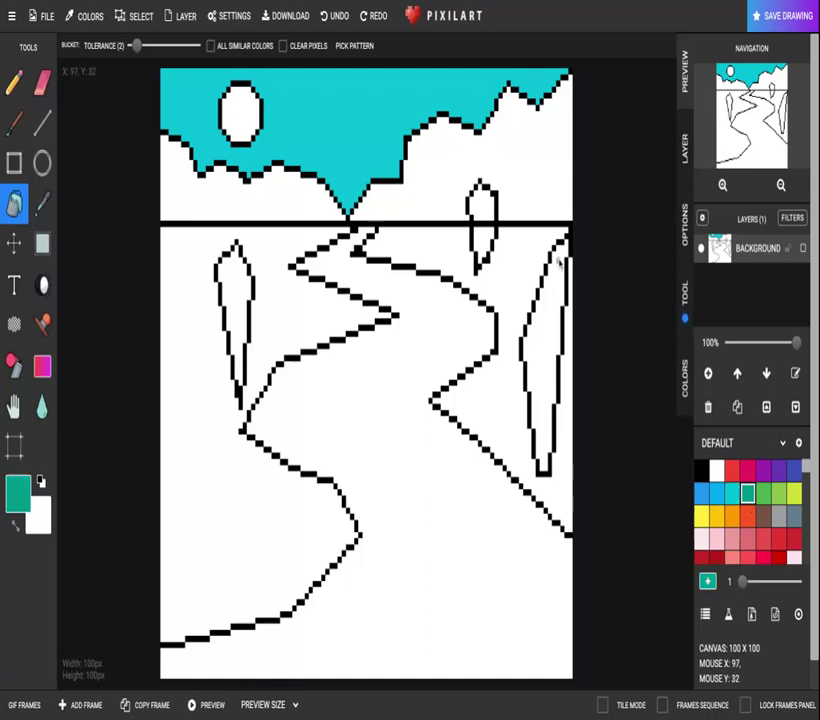
pyautogui.click(438, 197)
pyautogui.click(302, 201)
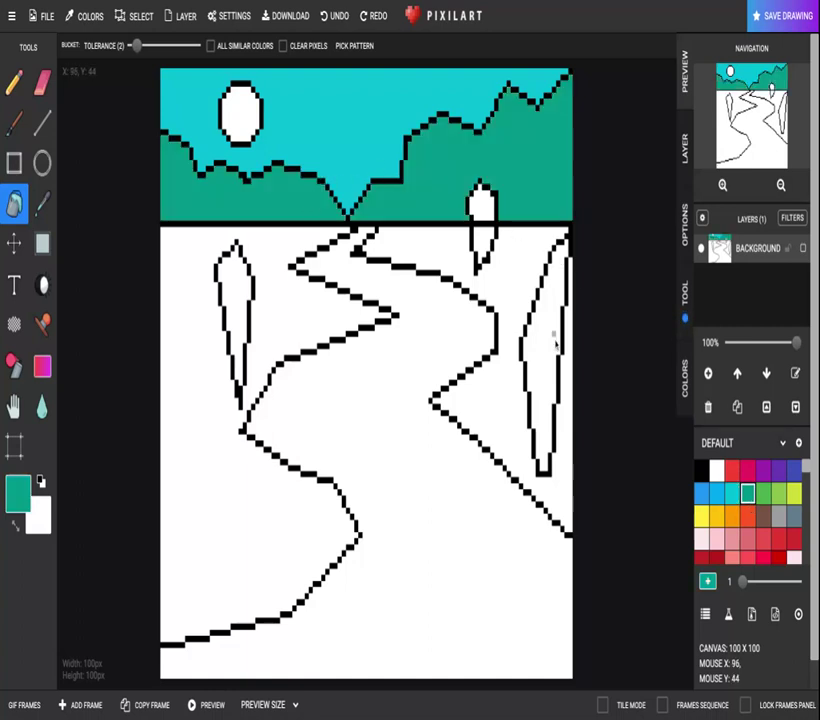
# - Fill the land on both sides of the river with light green and the river itself with bright blue
pyautogui.click(778, 493)
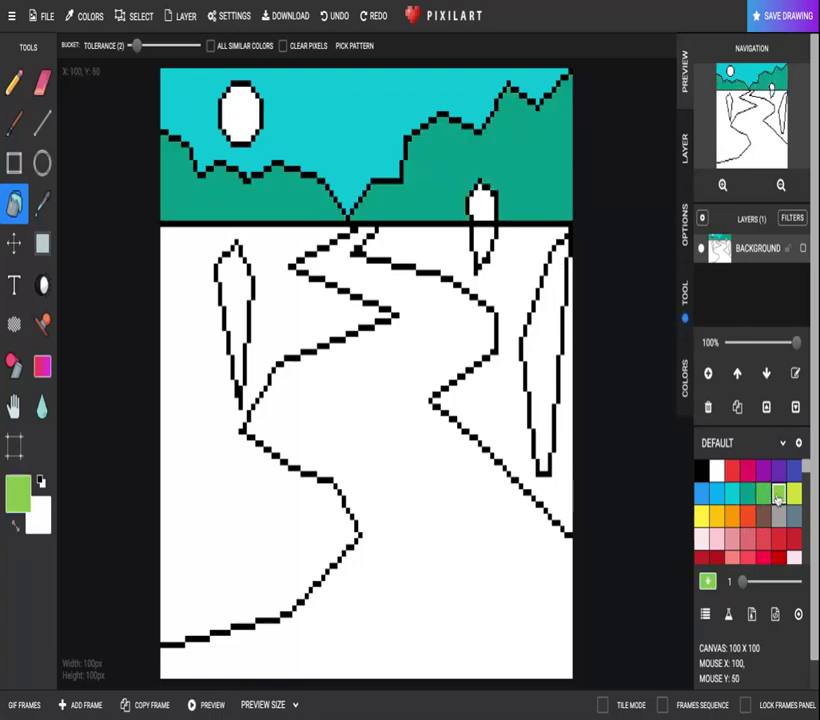
pyautogui.click(566, 492)
pyautogui.click(284, 495)
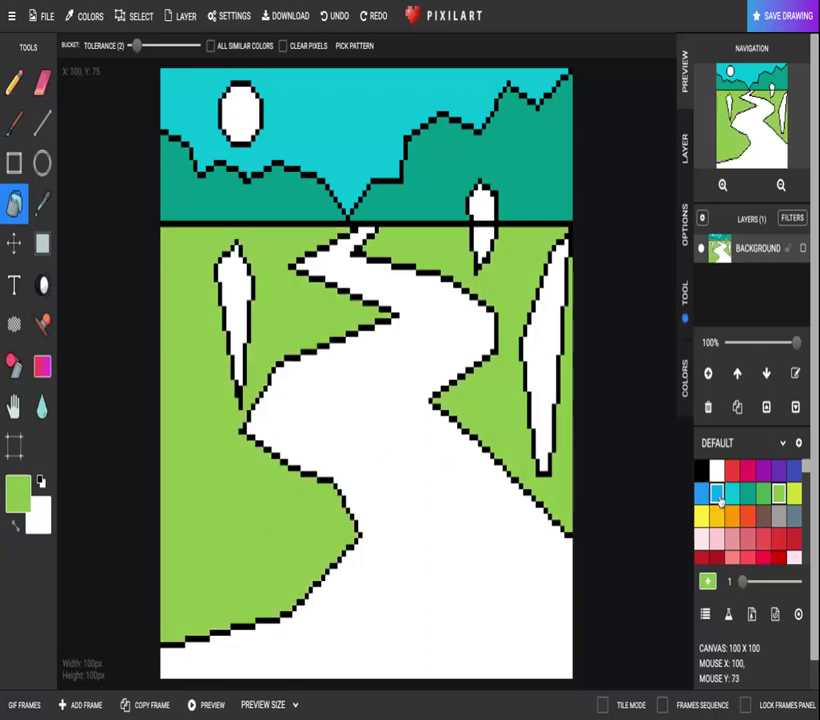
pyautogui.click(711, 493)
pyautogui.click(500, 600)
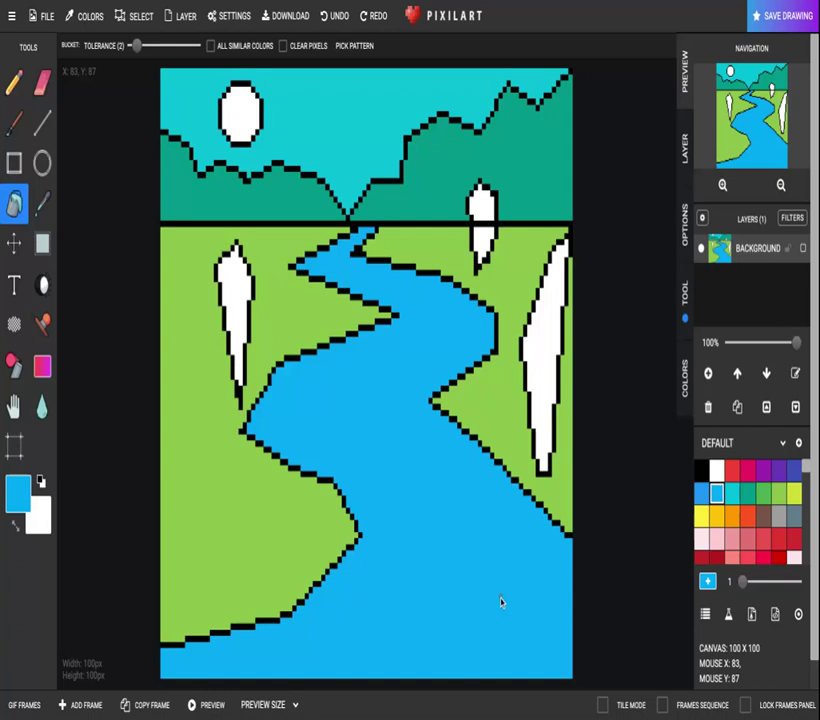
# - Fill the tall right tree with lime and the small horizon tree with yellow, brushing over the horizon line that crosses the small tree
pyautogui.click(795, 494)
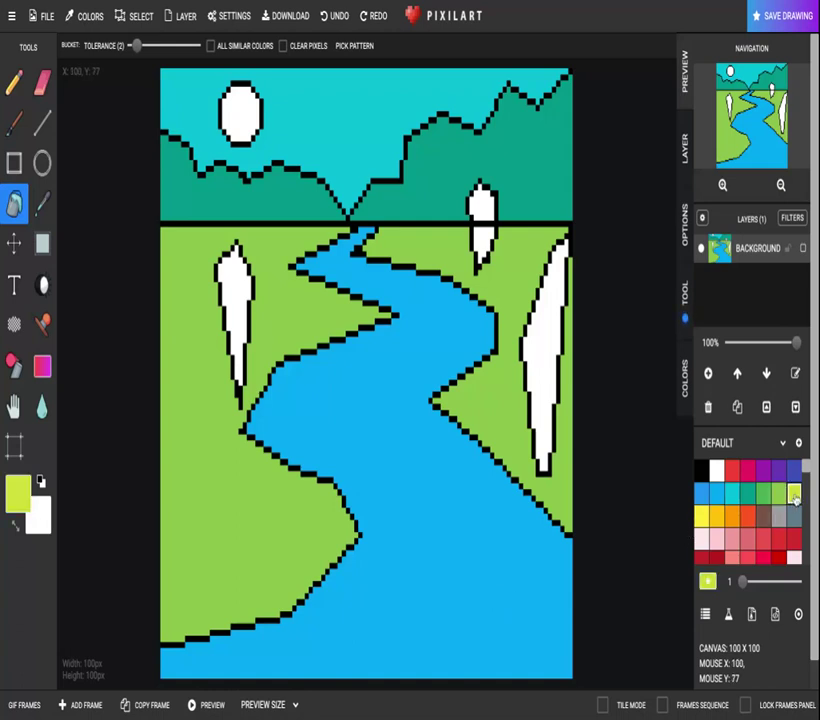
pyautogui.click(540, 350)
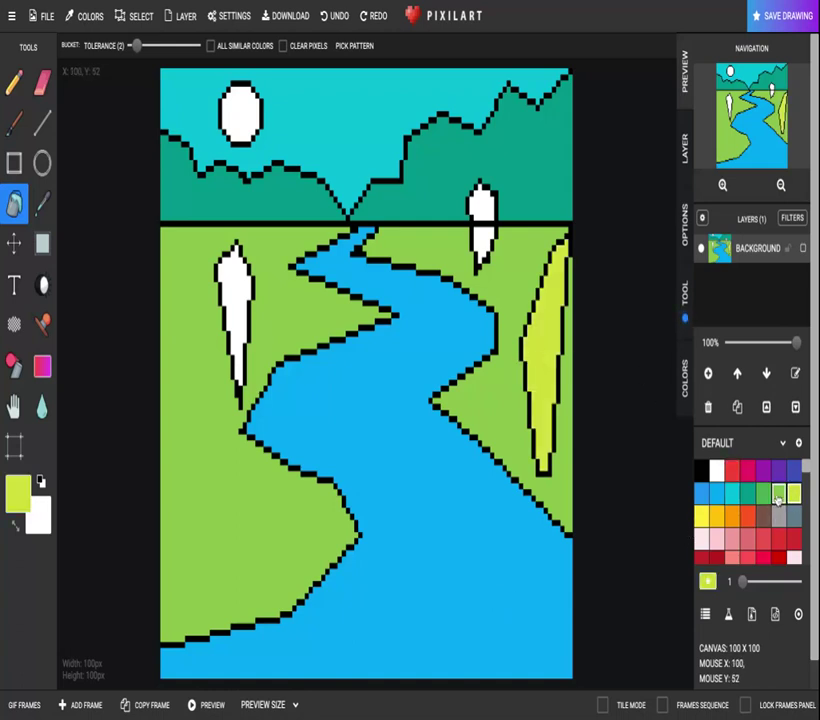
pyautogui.click(701, 515)
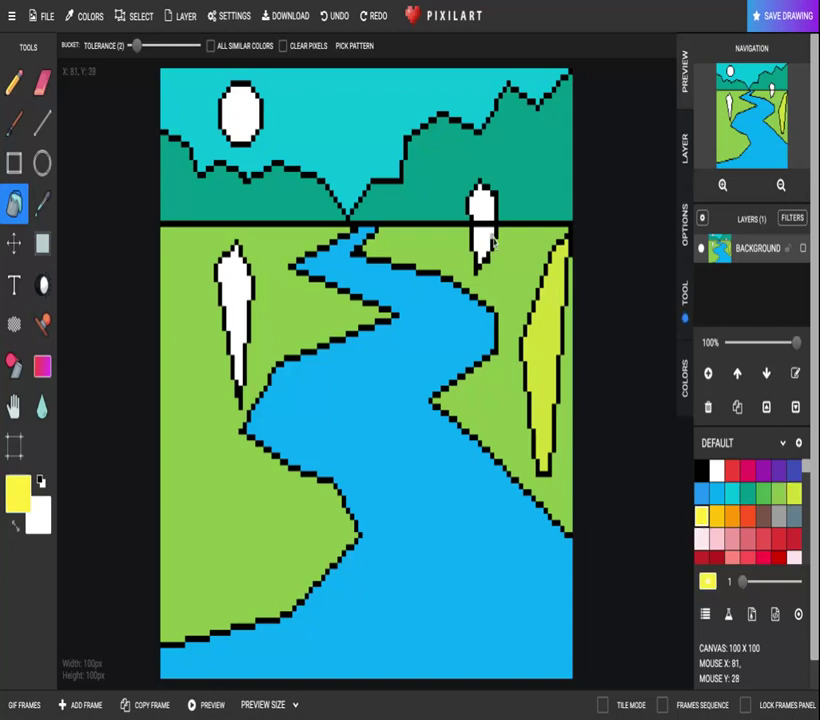
pyautogui.click(483, 242)
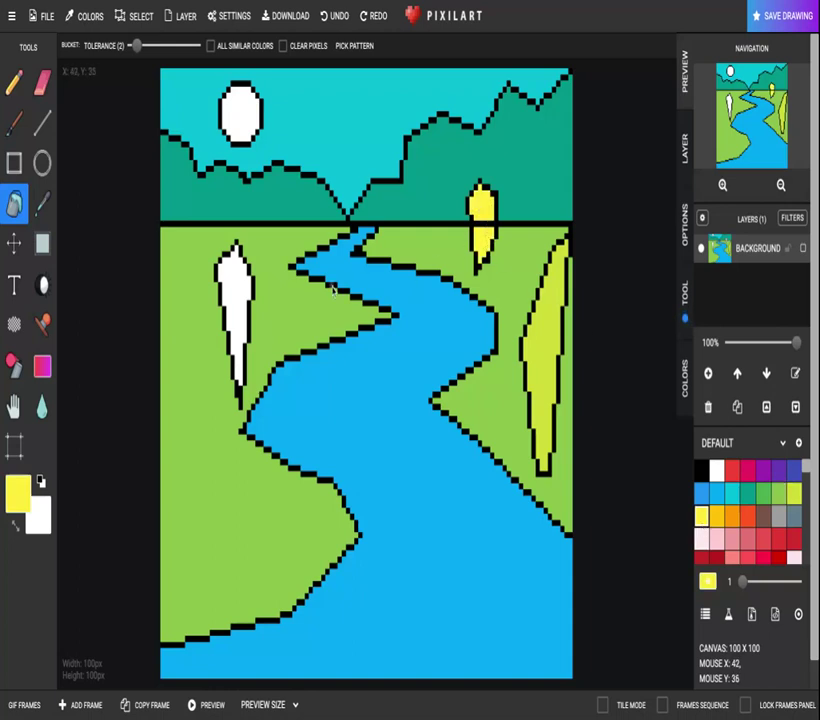
pyautogui.click(14, 125)
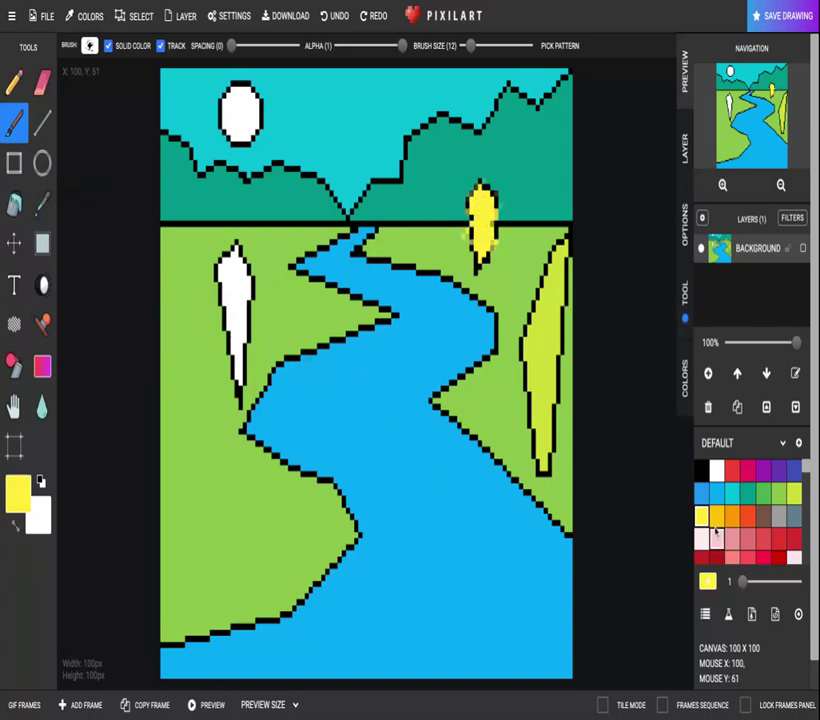
# - Fill the tree left of the river with a pale green from further down the palette
pyautogui.scroll(-3, 756, 515)
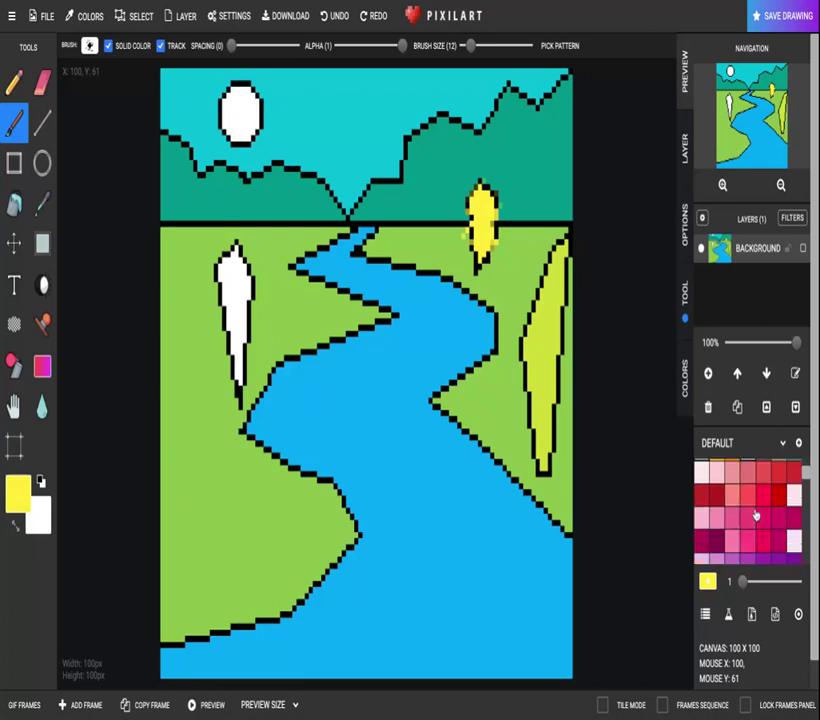
pyautogui.scroll(-6, 756, 515)
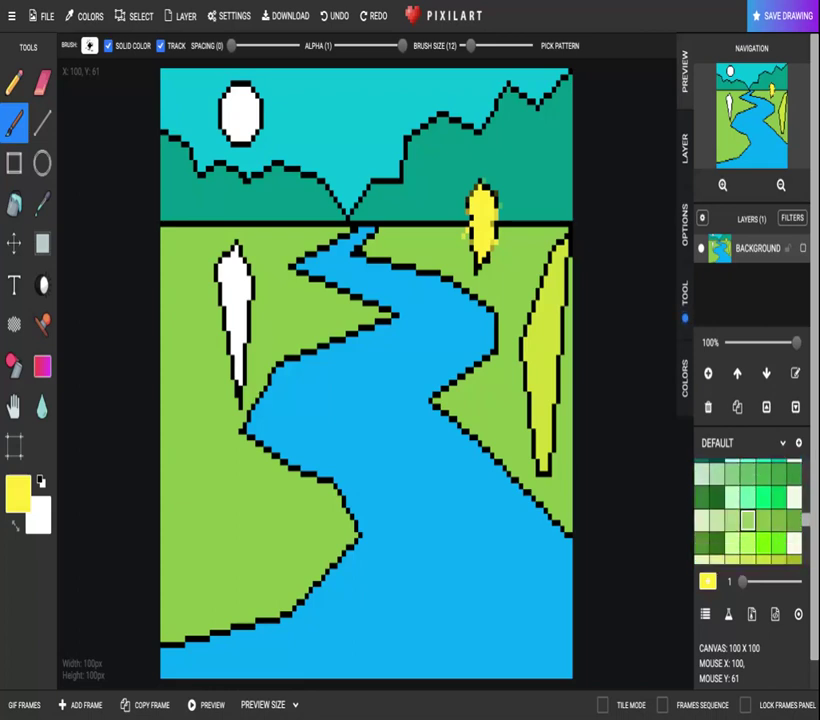
pyautogui.click(732, 519)
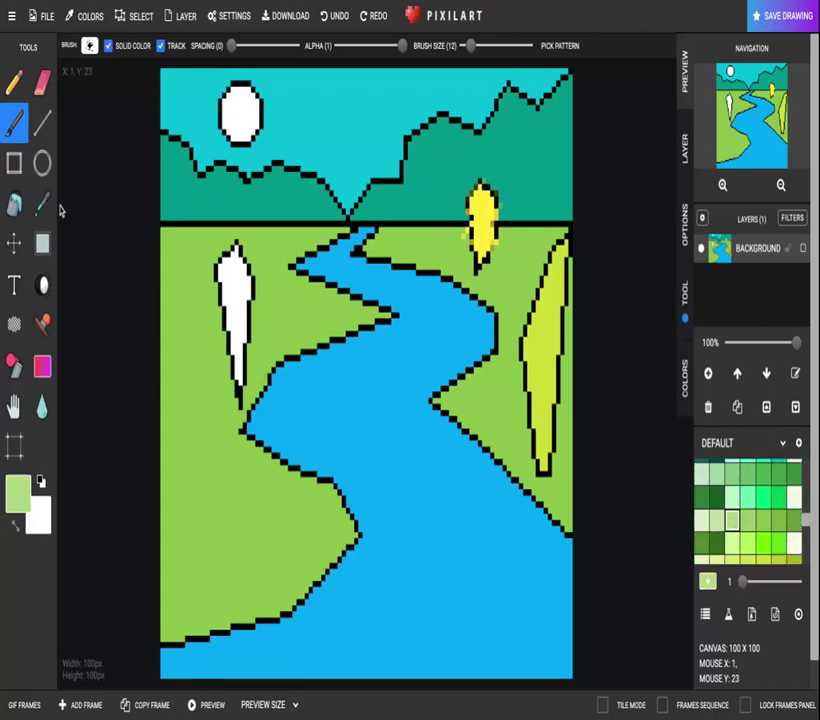
pyautogui.click(15, 205)
pyautogui.click(232, 308)
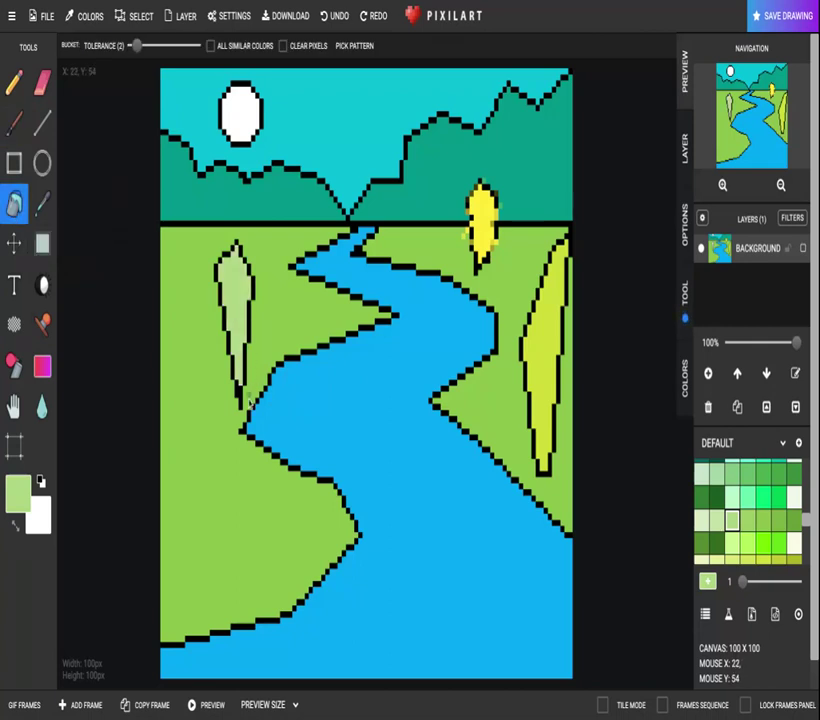
# - Fill the sun with yellow
pyautogui.scroll(5, 750, 472)
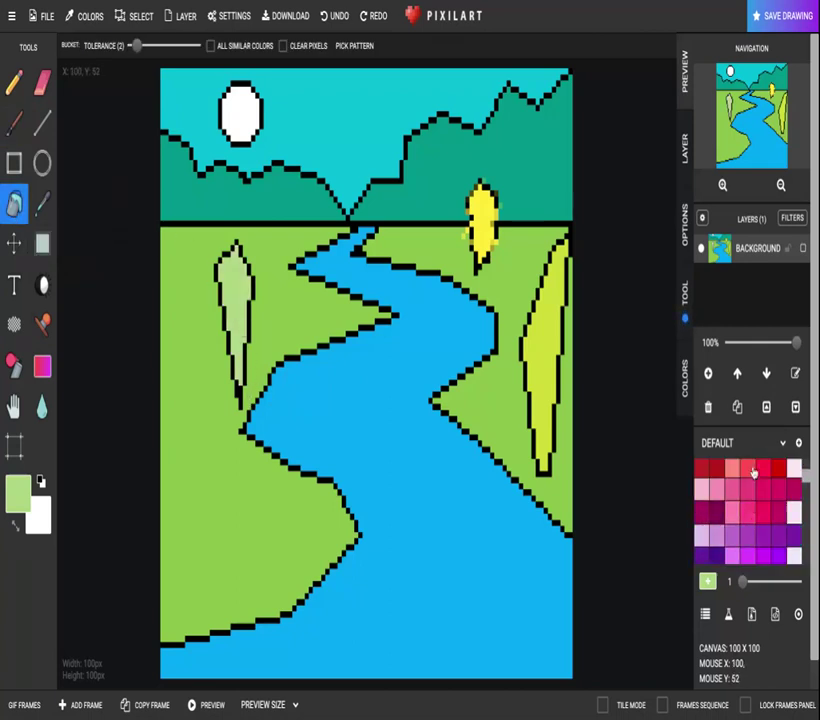
pyautogui.click(701, 516)
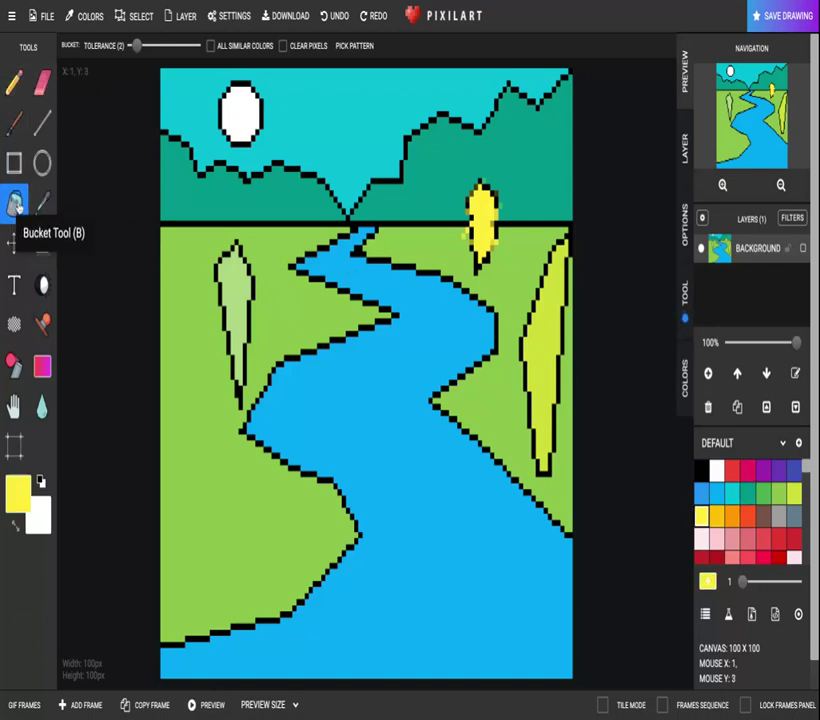
pyautogui.click(240, 112)
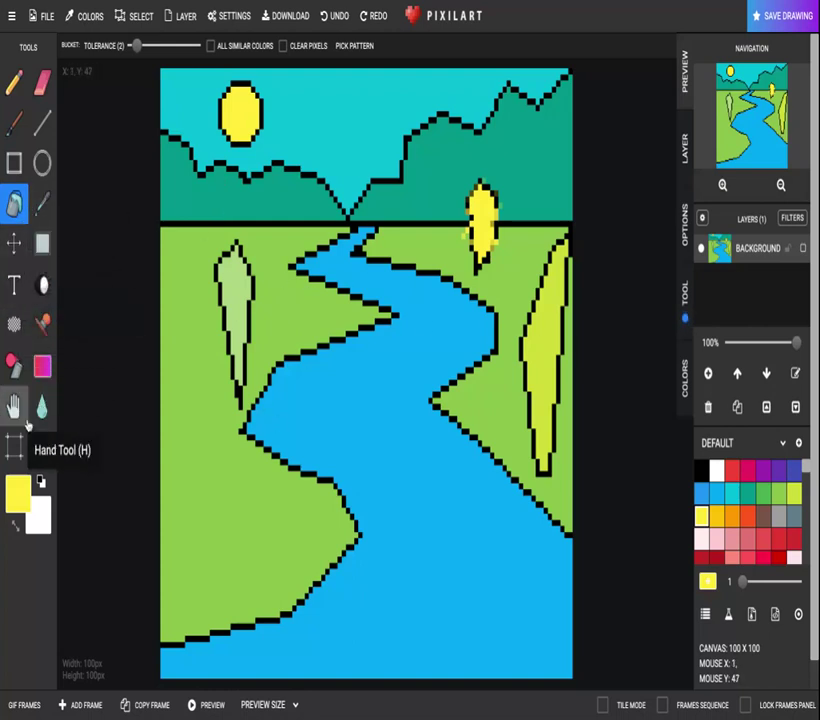
# - Spray a soft white cloud between the sun and the right mountains using spray size 8, speed 5 and opacity 0.3
pyautogui.click(14, 366)
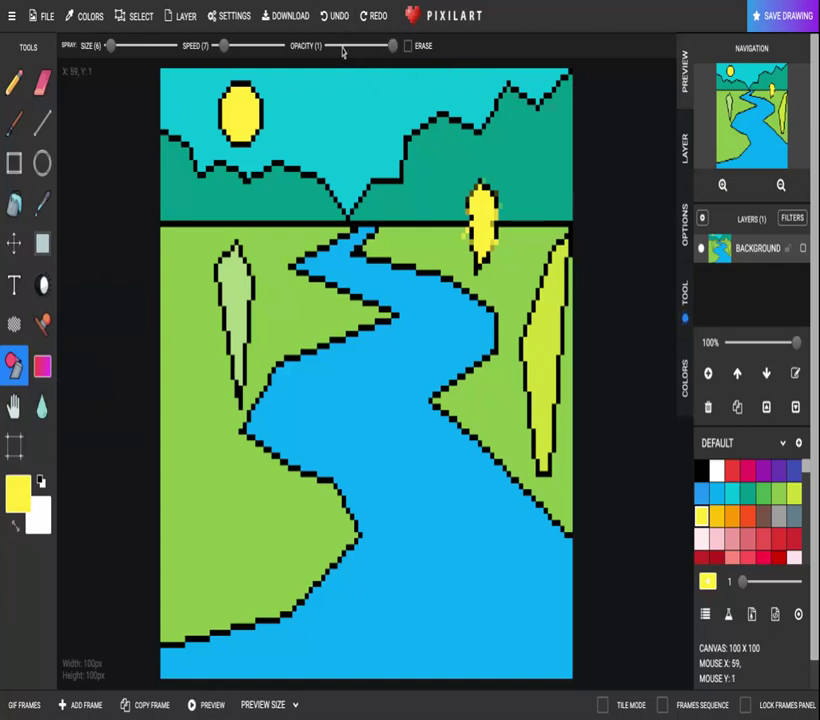
pyautogui.moveTo(393, 46); pyautogui.dragTo(336, 46)
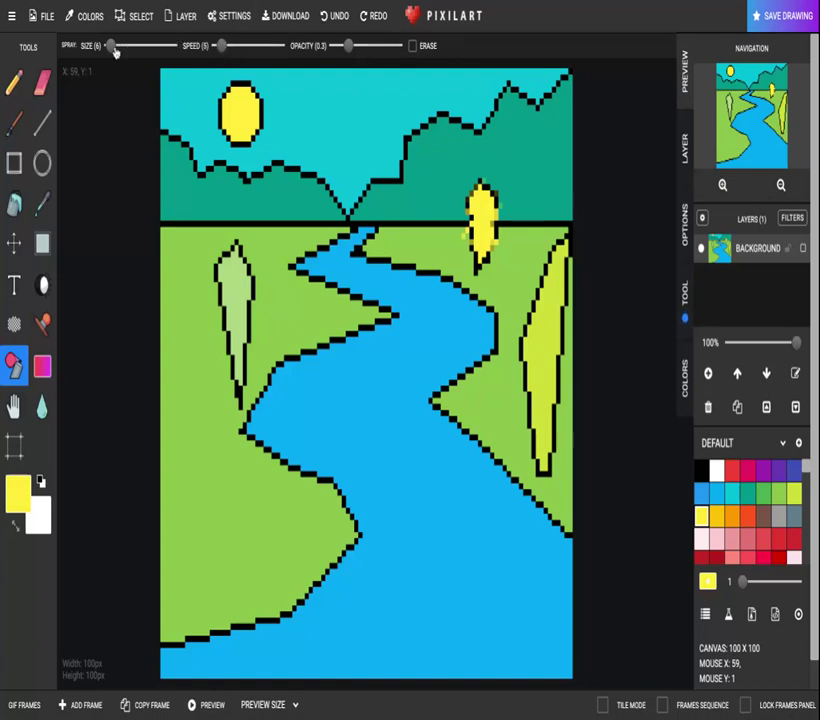
pyautogui.moveTo(113, 47); pyautogui.dragTo(111, 47)
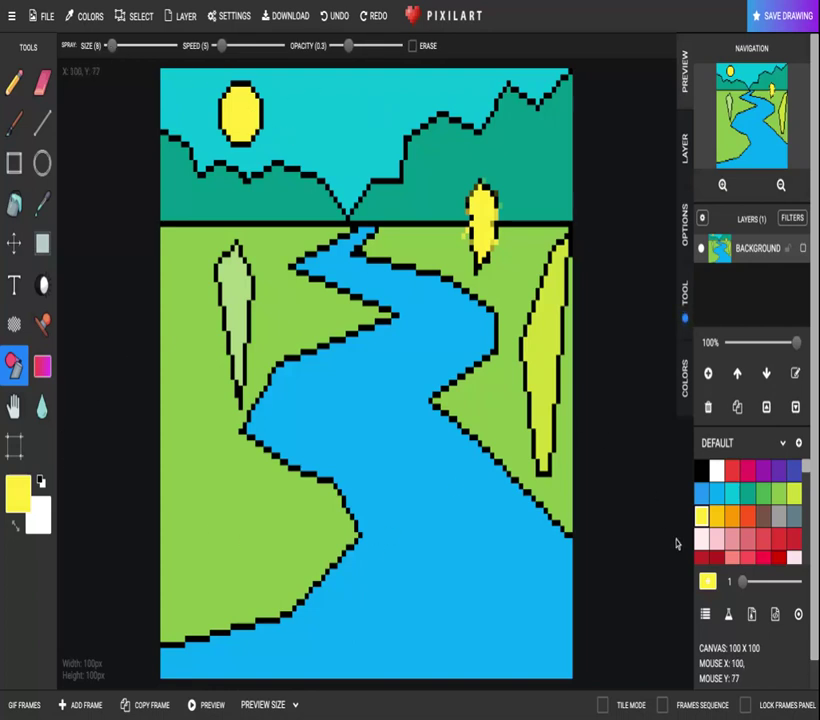
pyautogui.click(716, 469)
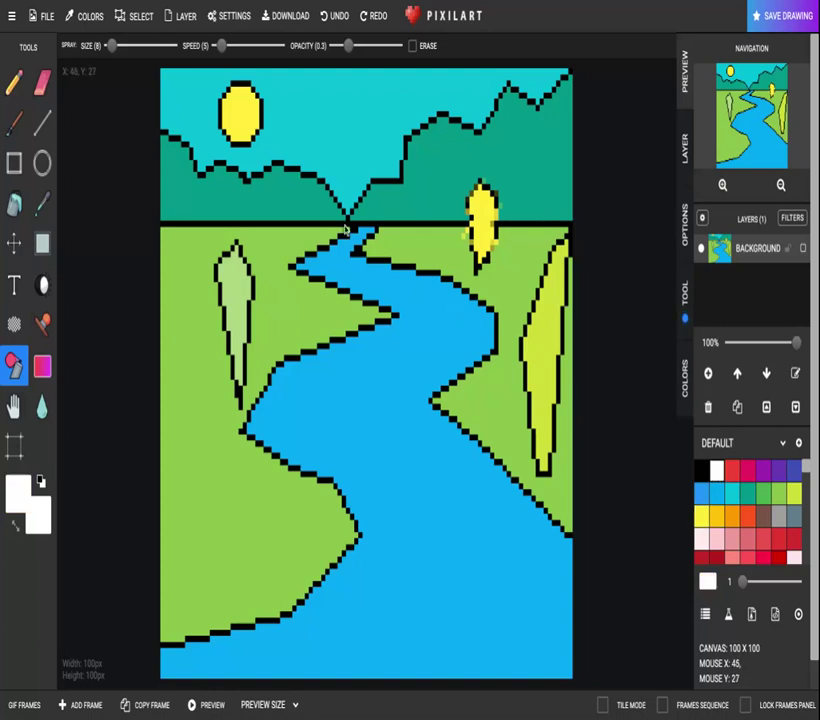
pyautogui.moveTo(323, 130)
pyautogui.mouseDown()
pyautogui.moveTo(374, 104)
pyautogui.moveTo(316, 92)
pyautogui.moveTo(355, 95)
pyautogui.mouseUp()
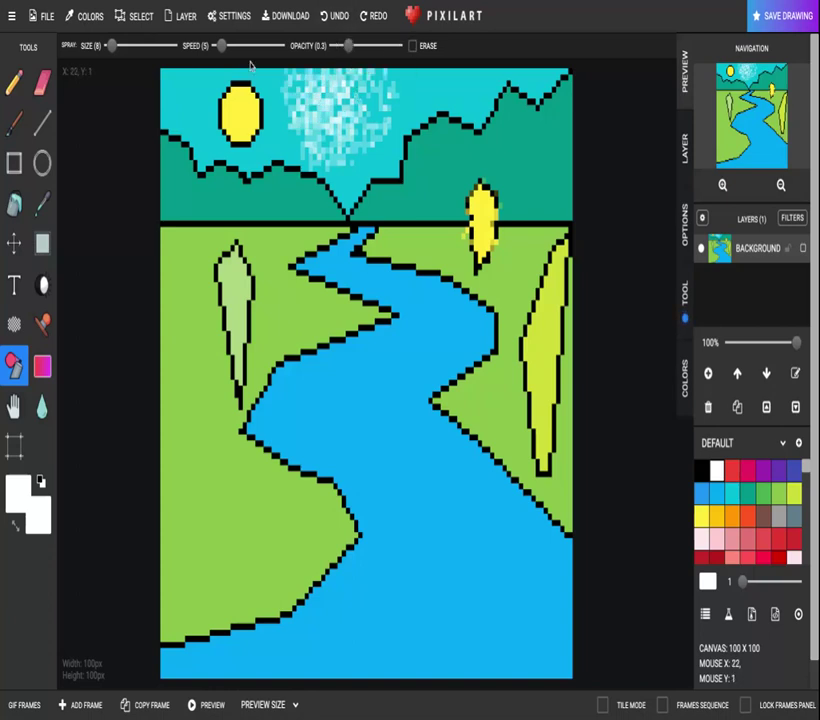
# - Reduce the spray size to 3, spray a white cloud left of the sun, and thicken and widen the middle cloud
pyautogui.click(112, 47)
pyautogui.moveTo(178, 92)
pyautogui.mouseDown()
pyautogui.moveTo(205, 129)
pyautogui.moveTo(193, 117)
pyautogui.mouseUp()
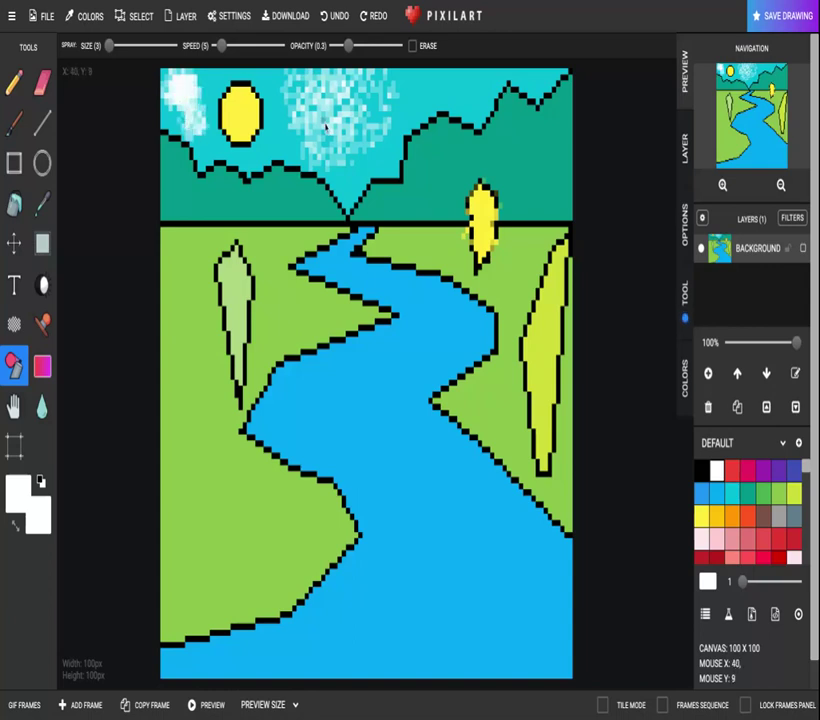
pyautogui.moveTo(419, 102)
pyautogui.mouseDown()
pyautogui.moveTo(390, 97)
pyautogui.moveTo(381, 82)
pyautogui.moveTo(382, 111)
pyautogui.moveTo(362, 111)
pyautogui.moveTo(350, 99)
pyautogui.moveTo(341, 120)
pyautogui.moveTo(315, 140)
pyautogui.moveTo(308, 111)
pyautogui.moveTo(279, 93)
pyautogui.mouseUp()
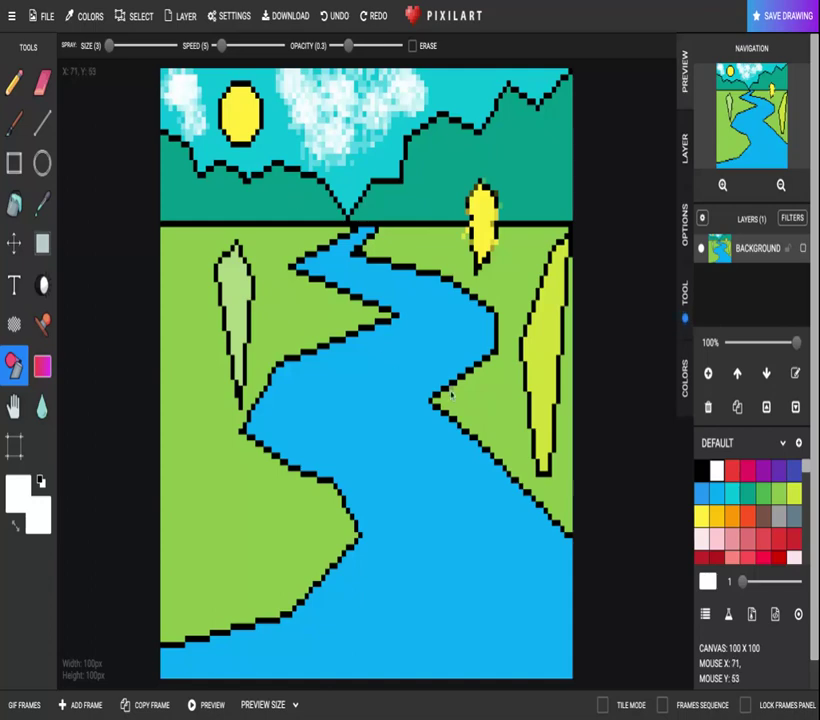
# - Spray light green foliage patches over the mountains on both sides and over the upper part of the tree left of the river
pyautogui.click(779, 492)
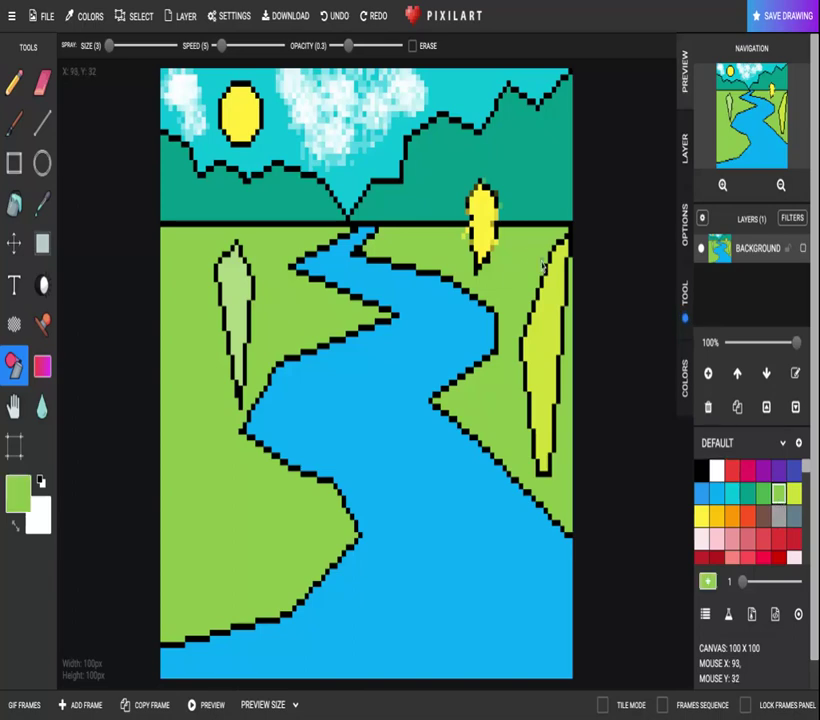
pyautogui.click(432, 163)
pyautogui.moveTo(440, 151)
pyautogui.mouseDown()
pyautogui.moveTo(417, 183)
pyautogui.moveTo(439, 189)
pyautogui.mouseUp()
pyautogui.moveTo(491, 139)
pyautogui.mouseDown()
pyautogui.moveTo(499, 127)
pyautogui.moveTo(499, 147)
pyautogui.moveTo(528, 135)
pyautogui.moveTo(542, 175)
pyautogui.moveTo(525, 179)
pyautogui.moveTo(555, 113)
pyautogui.mouseUp()
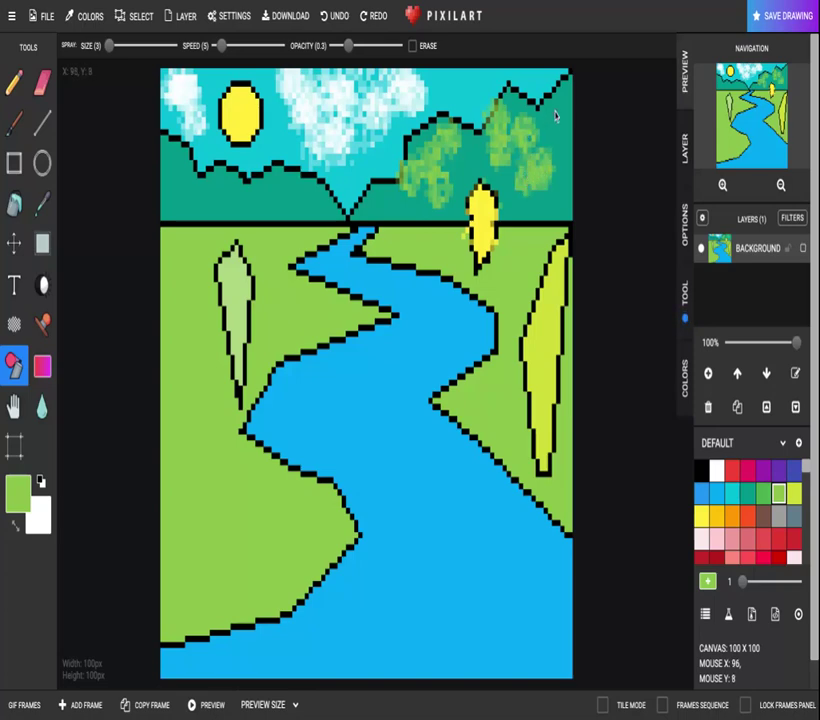
pyautogui.moveTo(283, 177)
pyautogui.mouseDown()
pyautogui.moveTo(280, 187)
pyautogui.moveTo(222, 181)
pyautogui.moveTo(178, 158)
pyautogui.moveTo(231, 180)
pyautogui.mouseUp()
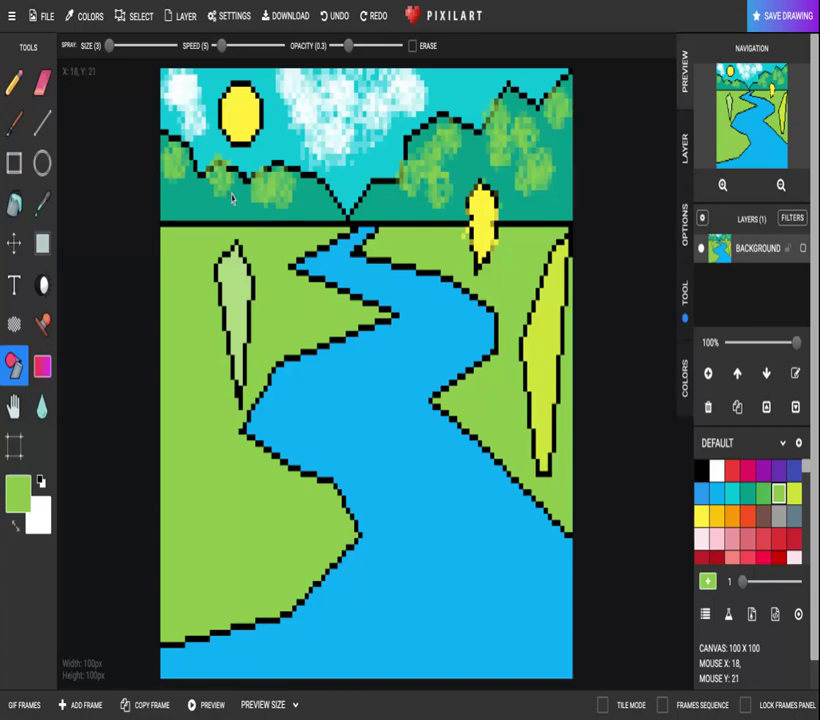
pyautogui.moveTo(313, 206); pyautogui.dragTo(310, 200)
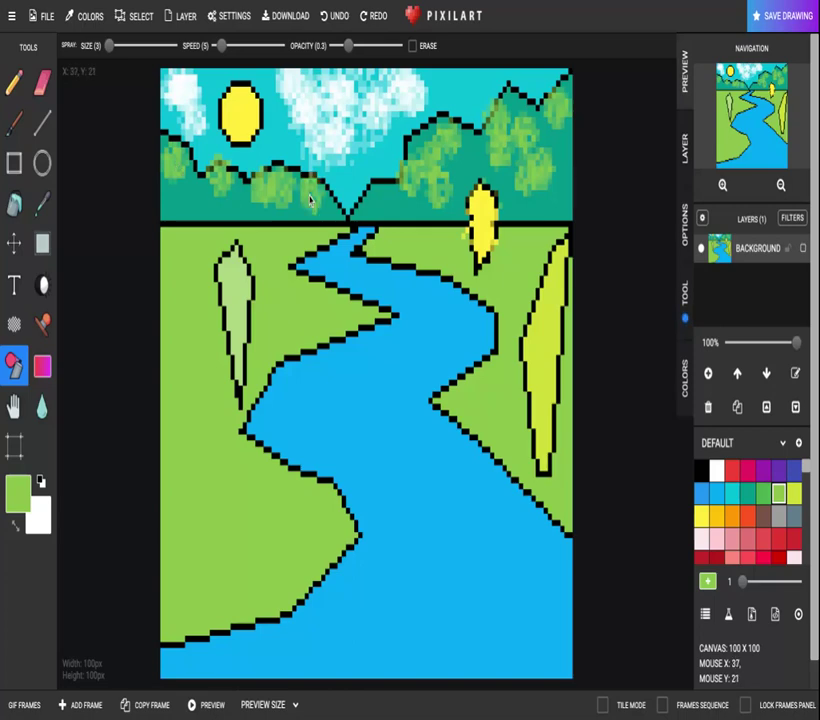
pyautogui.moveTo(236, 268)
pyautogui.mouseDown()
pyautogui.moveTo(245, 298)
pyautogui.moveTo(236, 343)
pyautogui.moveTo(220, 275)
pyautogui.moveTo(233, 268)
pyautogui.moveTo(250, 329)
pyautogui.mouseUp()
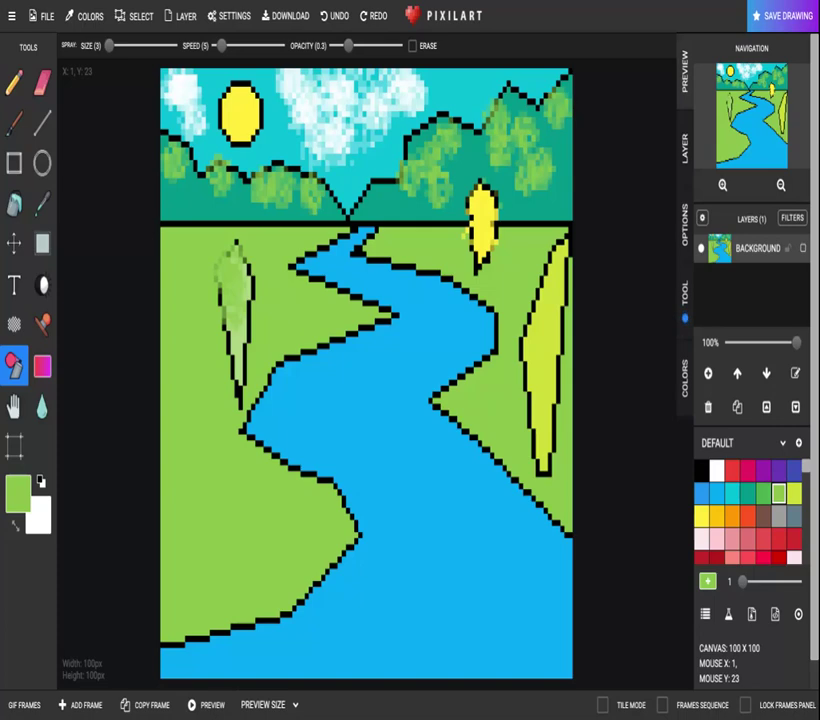
pyautogui.click(24, 705)
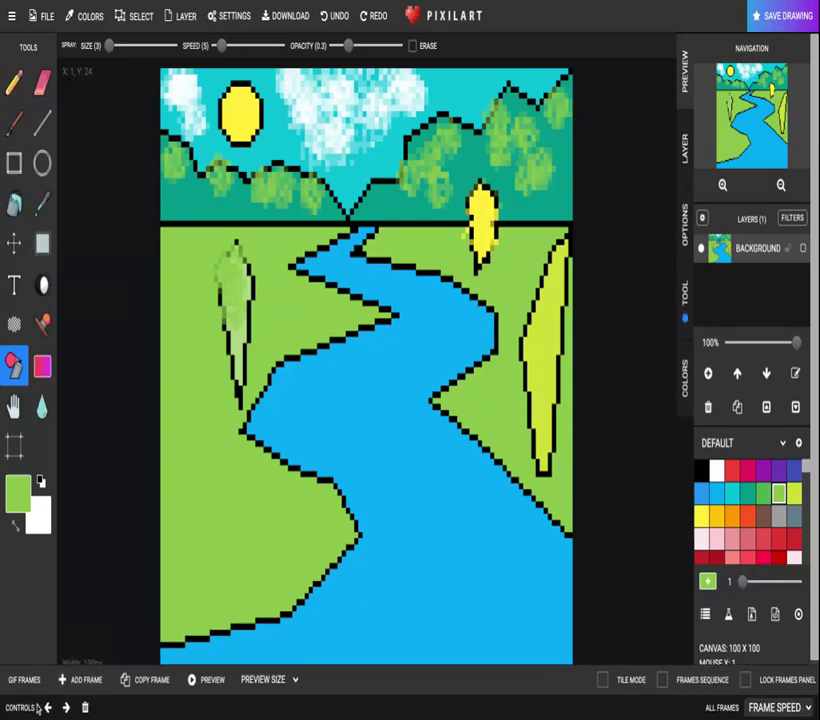
pyautogui.click(88, 604)
pyautogui.click(88, 604)
pyautogui.click(88, 604)
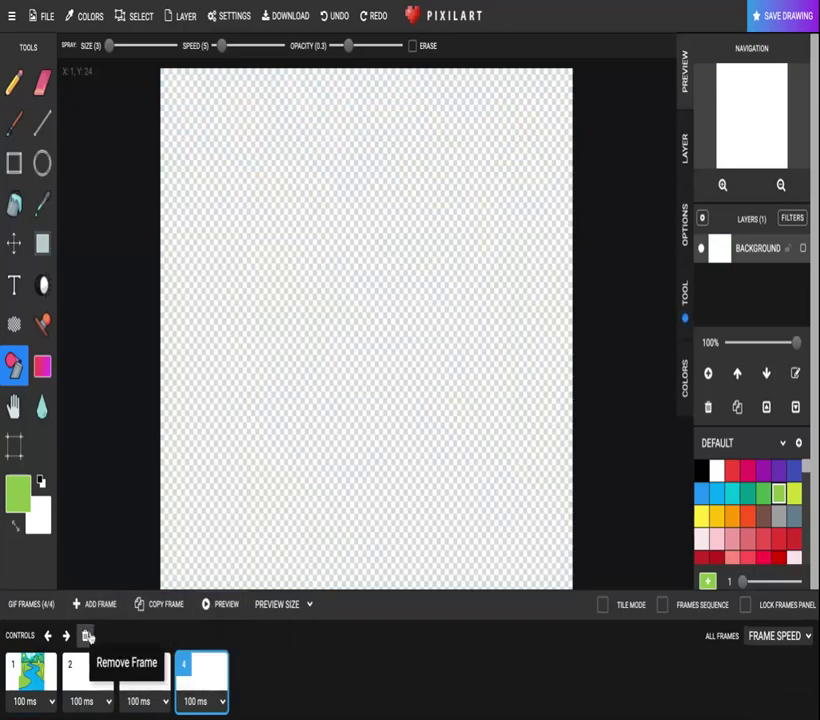
pyautogui.click(86, 635)
pyautogui.click(86, 635)
pyautogui.click(86, 635)
# - Duplicate the landscape frame four times to make five identical animation frames
pyautogui.click(151, 611)
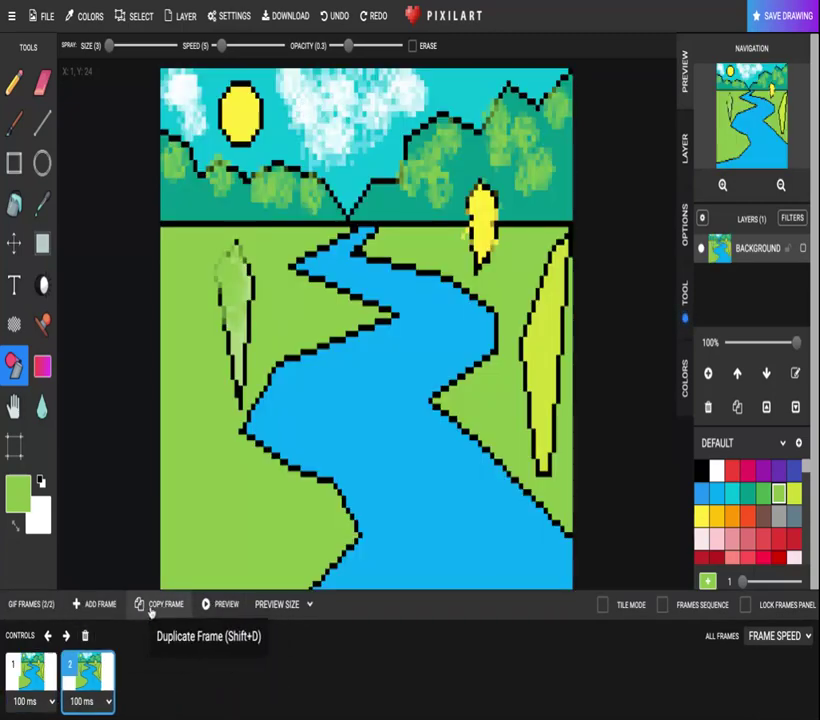
pyautogui.click(151, 611)
pyautogui.click(151, 611)
pyautogui.click(151, 611)
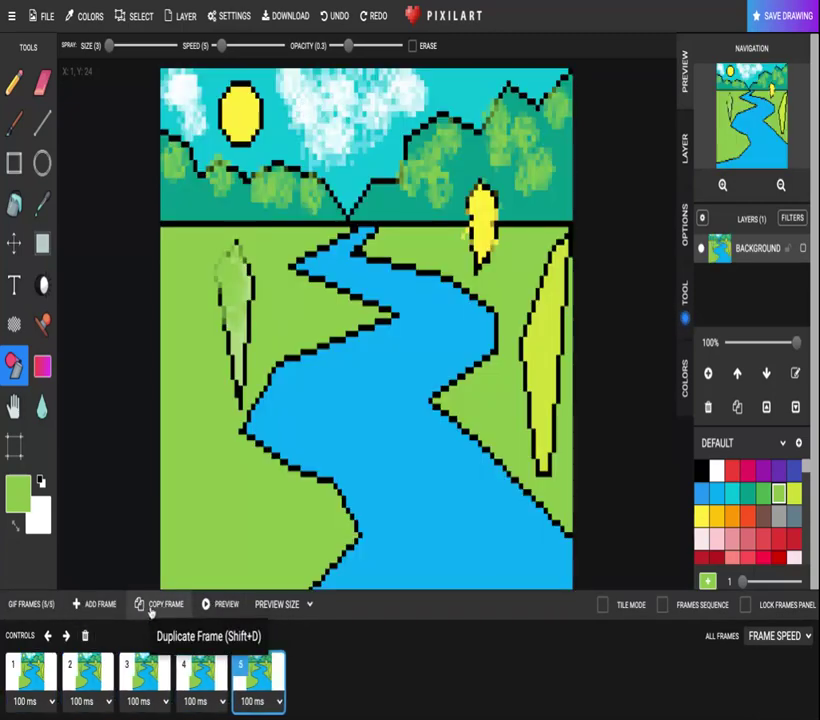
# - On frame 1, scatter white dots along the whole river with the pencil at pixel size 1
pyautogui.click(48, 684)
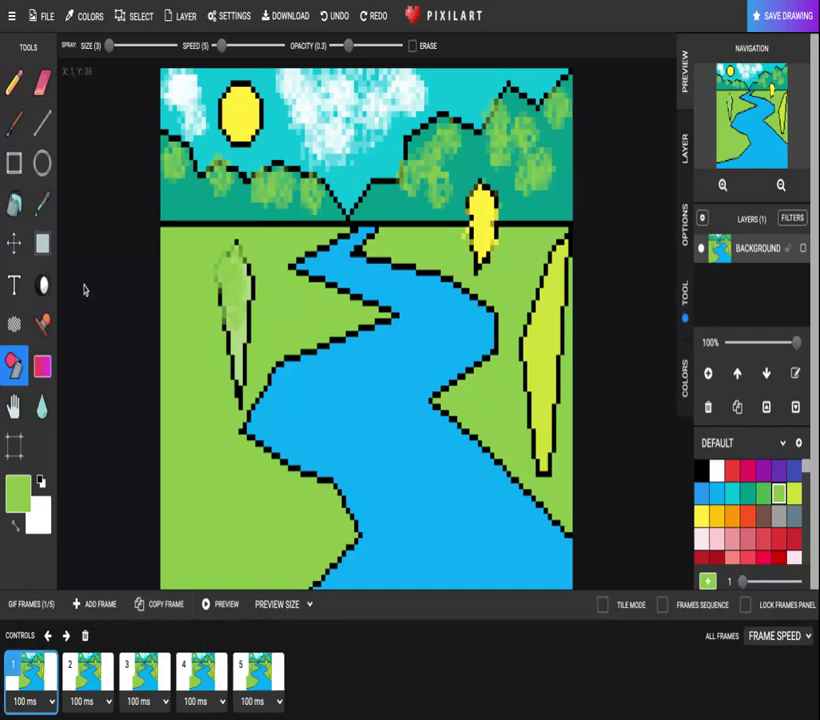
pyautogui.click(15, 88)
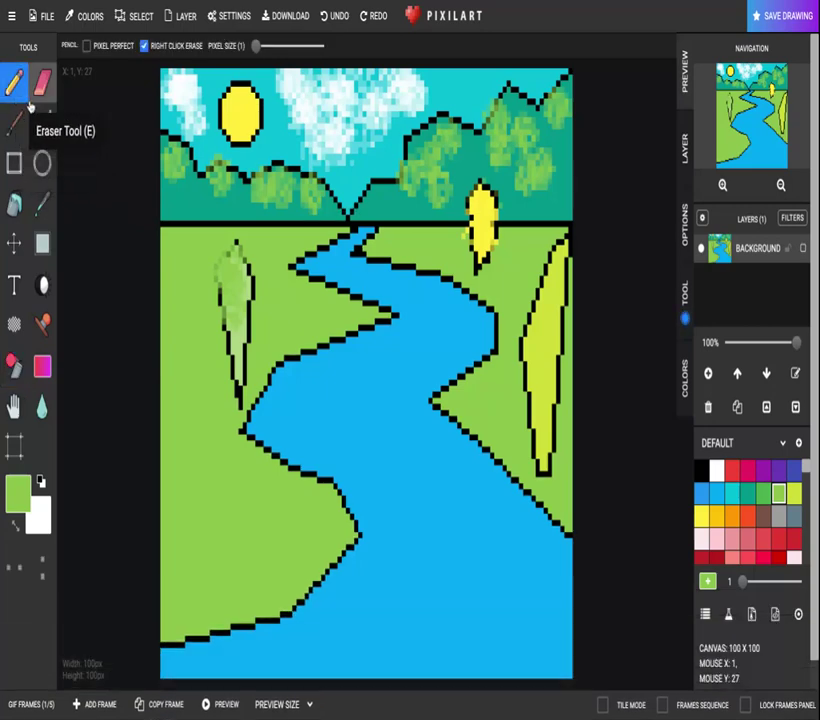
pyautogui.click(718, 472)
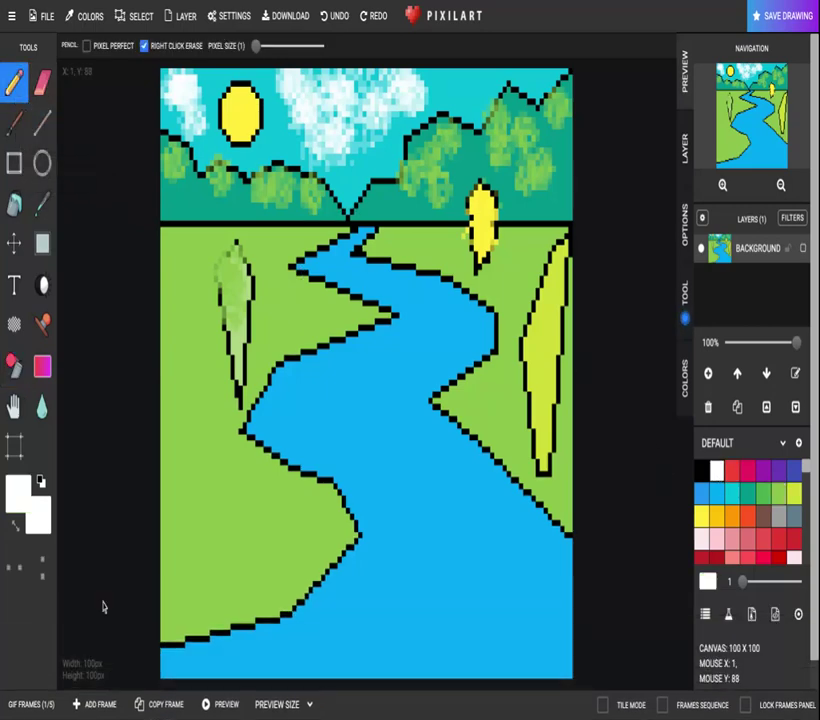
pyautogui.click(20, 703)
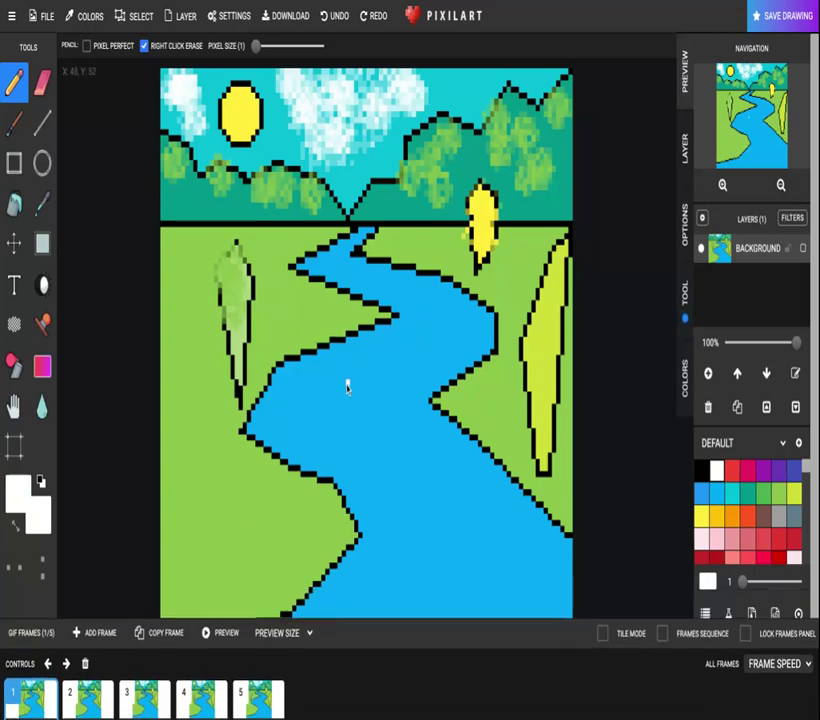
pyautogui.click(347, 383)
pyautogui.click(401, 340)
pyautogui.click(455, 333)
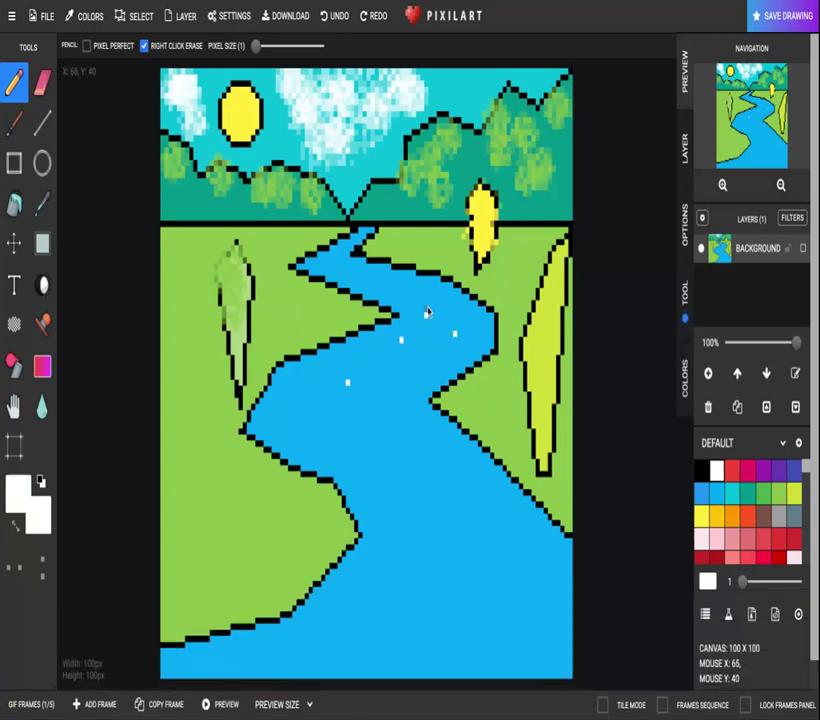
pyautogui.click(426, 314)
pyautogui.click(426, 297)
pyautogui.click(376, 284)
pyautogui.click(335, 258)
pyautogui.click(348, 246)
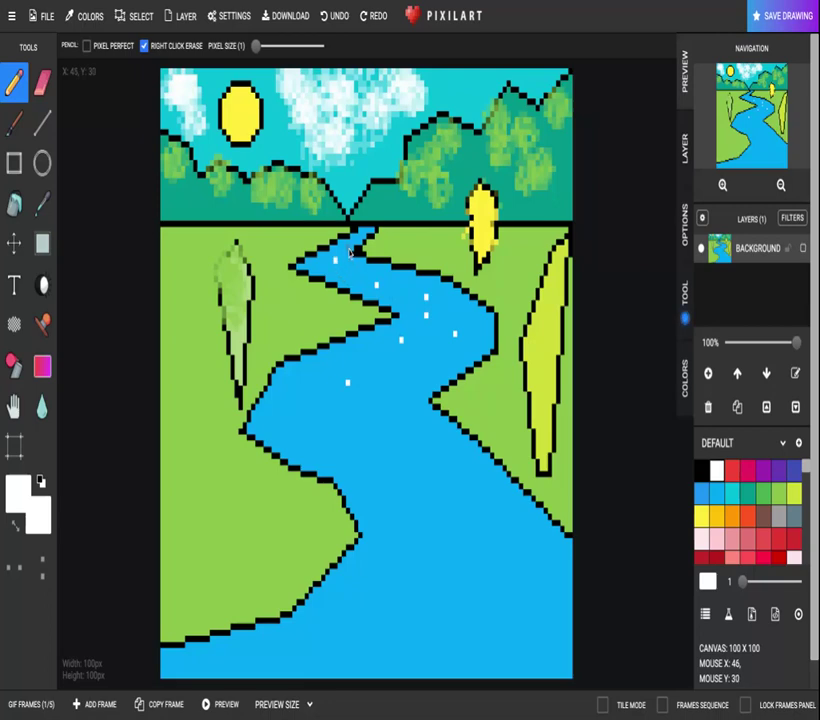
pyautogui.click(289, 432)
pyautogui.click(298, 407)
pyautogui.click(364, 407)
pyautogui.click(314, 450)
pyautogui.click(347, 443)
pyautogui.click(421, 443)
pyautogui.click(387, 493)
pyautogui.click(488, 528)
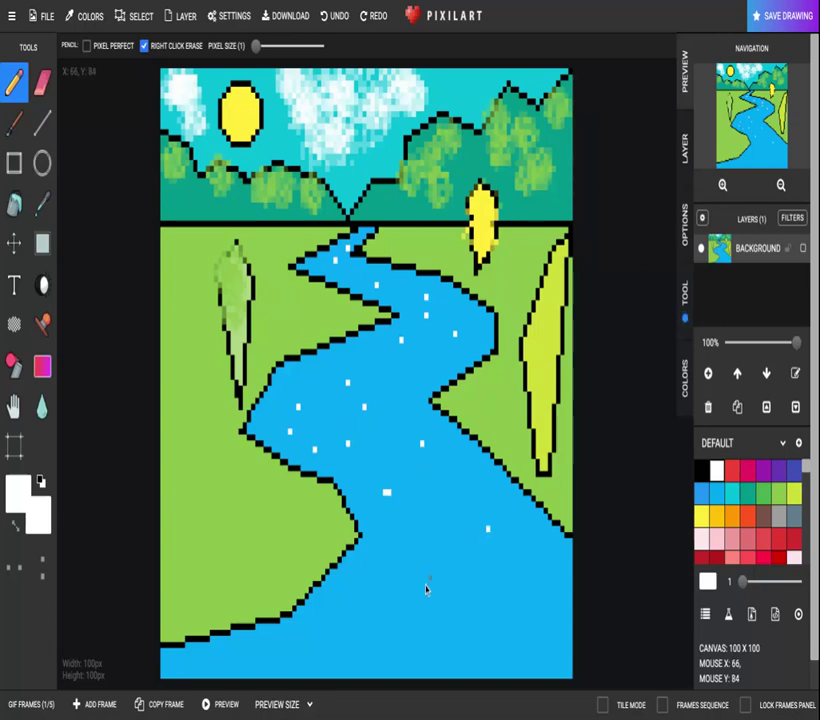
pyautogui.click(401, 601)
pyautogui.click(331, 632)
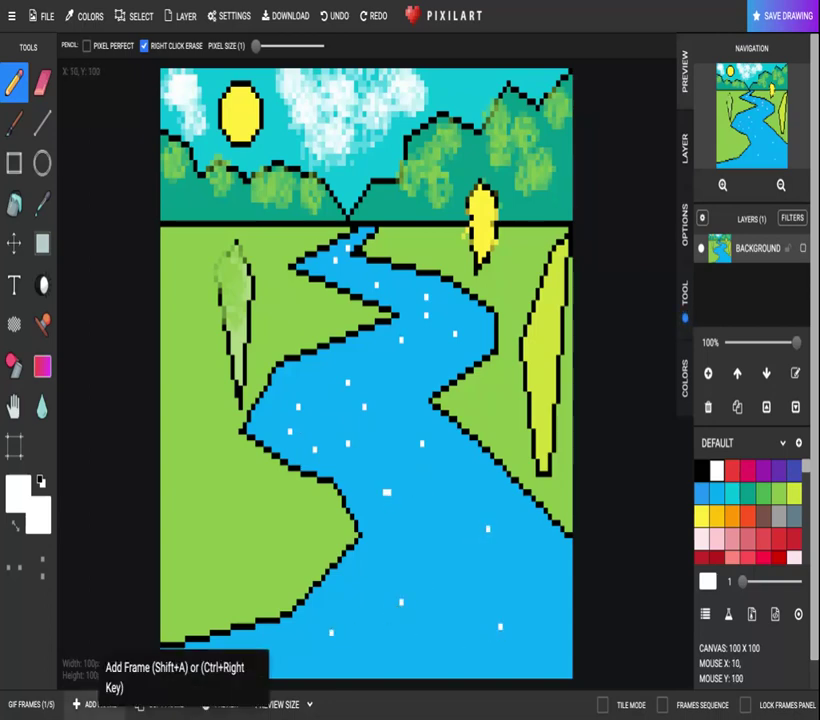
# - On frame 2, scatter white pencil dots along the river in positions different from those in frame 1
pyautogui.click(30, 704)
pyautogui.click(97, 683)
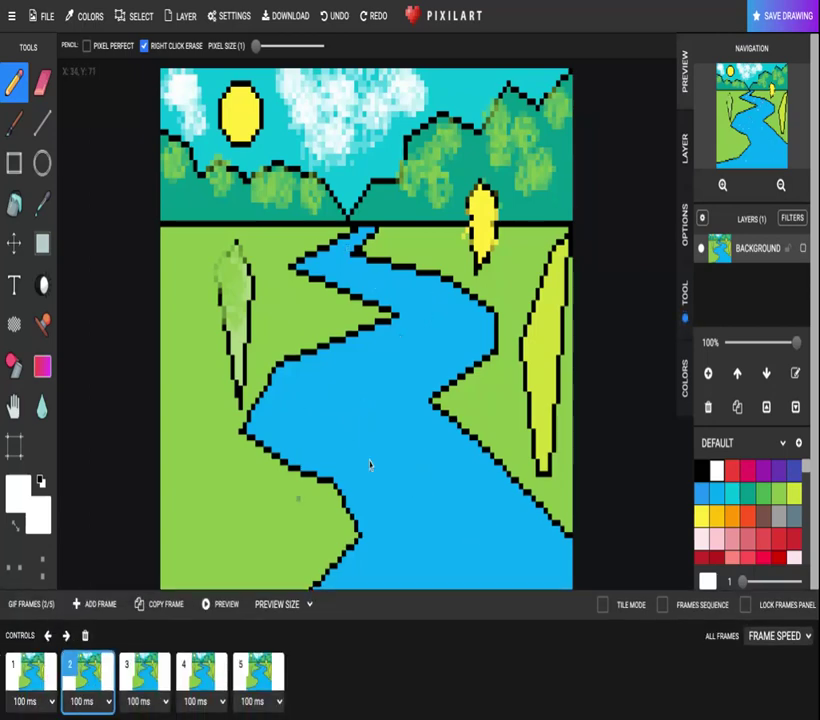
pyautogui.click(356, 246)
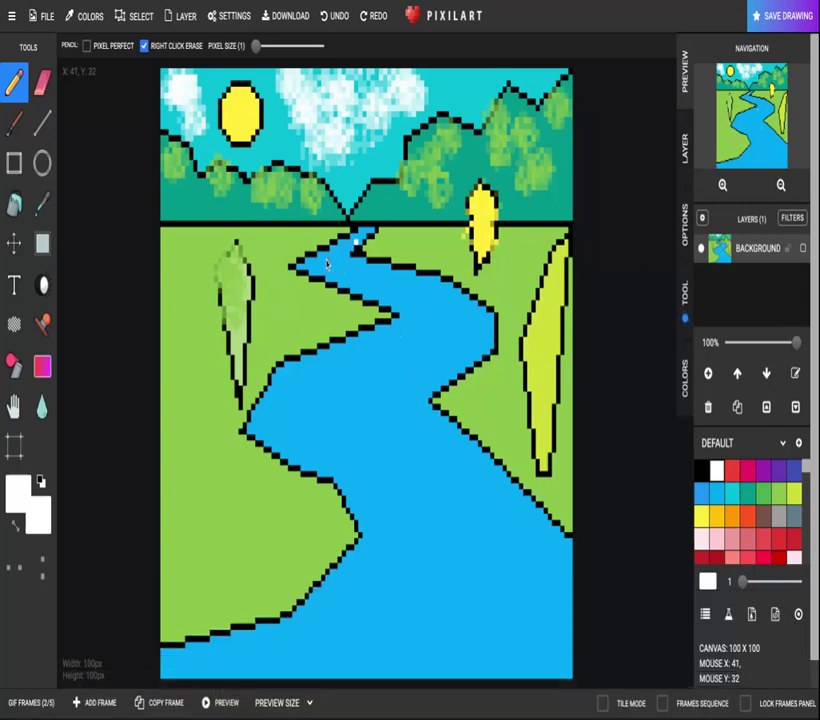
pyautogui.click(322, 261)
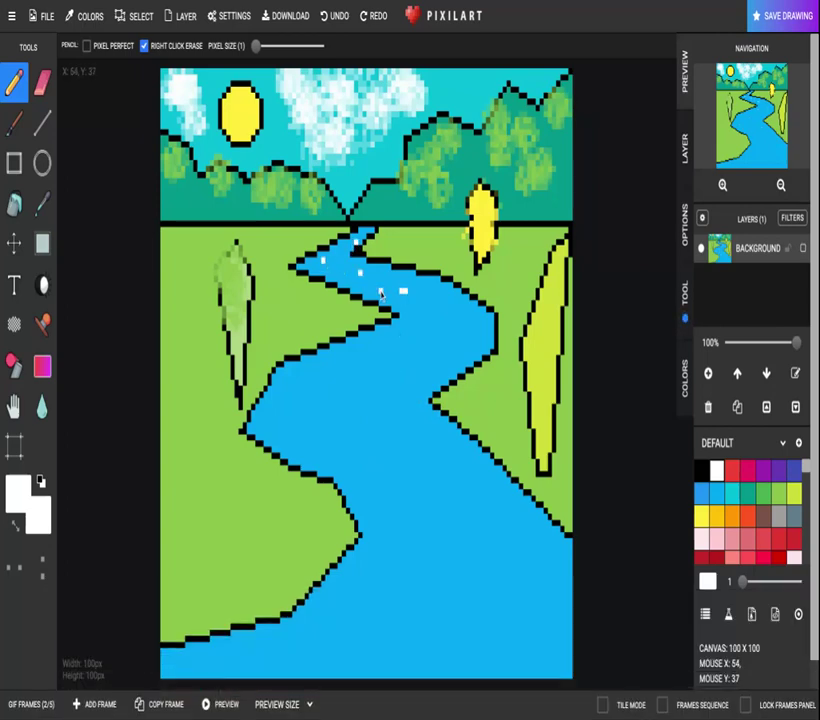
pyautogui.click(442, 316)
pyautogui.click(372, 388)
pyautogui.click(418, 383)
pyautogui.click(311, 419)
pyautogui.click(335, 389)
pyautogui.click(385, 426)
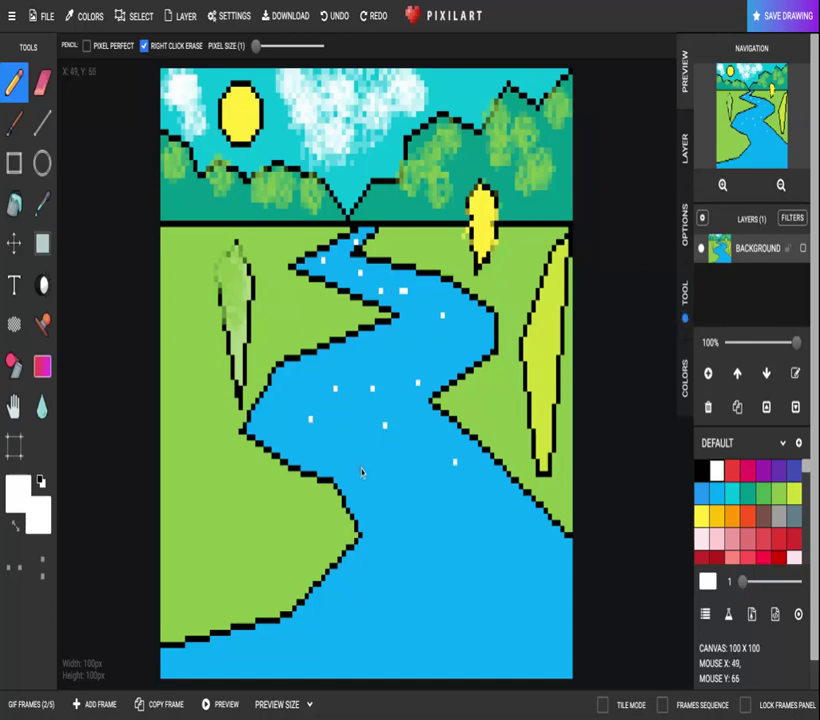
pyautogui.click(554, 546)
pyautogui.click(456, 536)
pyautogui.click(406, 547)
pyautogui.click(334, 634)
# - On frame 3, scatter white pencil dots in a new arrangement from the horizon down to the foreground water
pyautogui.click(34, 705)
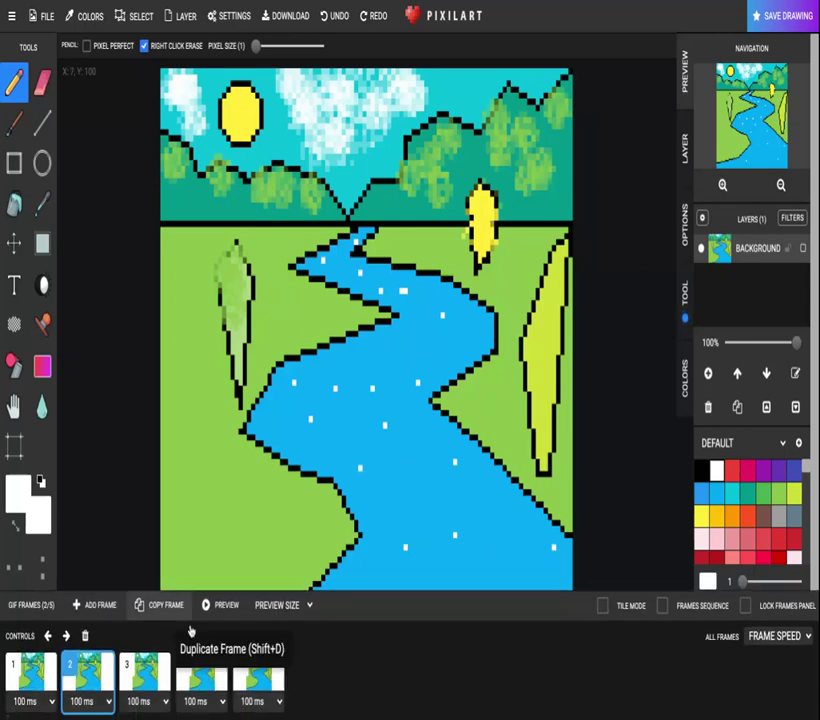
pyautogui.click(145, 672)
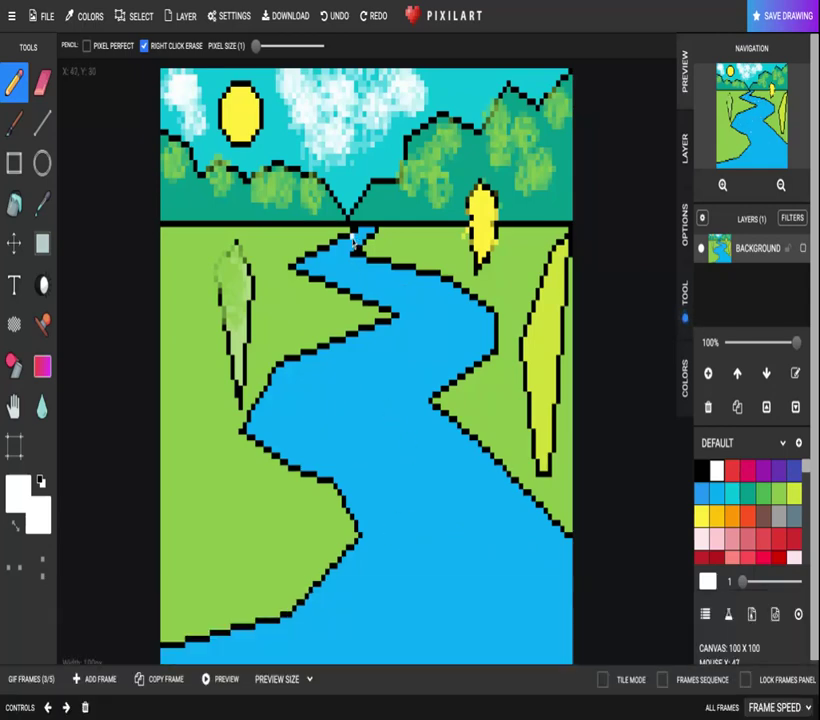
pyautogui.click(327, 254)
pyautogui.click(355, 266)
pyautogui.click(340, 272)
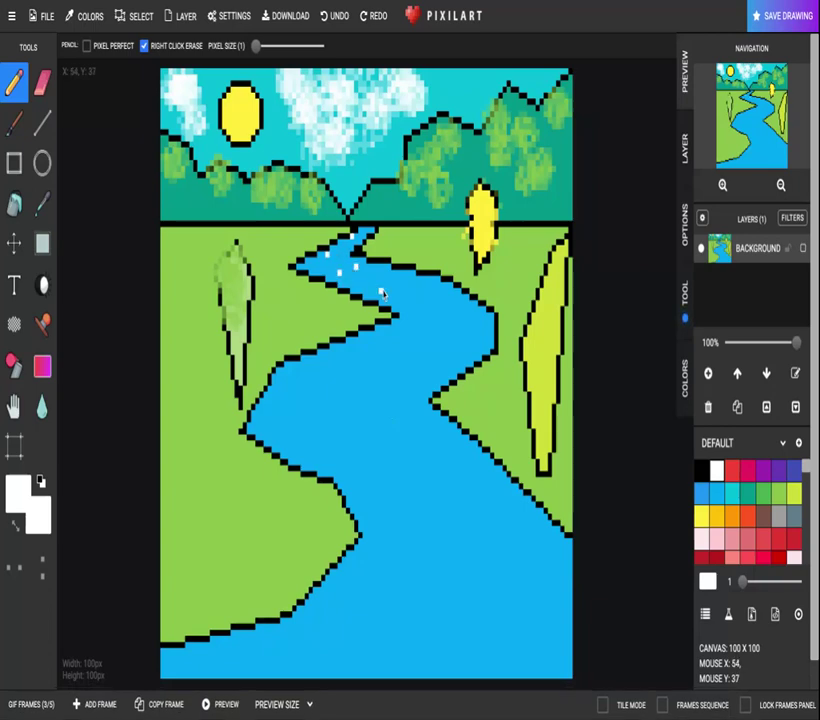
pyautogui.click(381, 292)
pyautogui.click(459, 329)
pyautogui.click(384, 358)
pyautogui.click(311, 394)
pyautogui.click(277, 412)
pyautogui.click(401, 426)
pyautogui.click(368, 437)
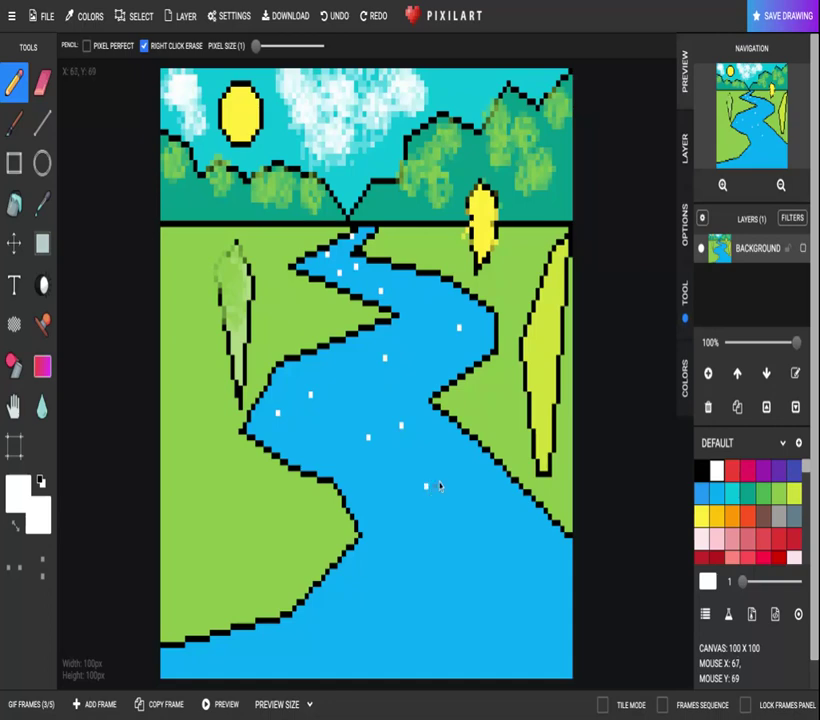
pyautogui.click(496, 480)
pyautogui.click(360, 579)
pyautogui.click(500, 560)
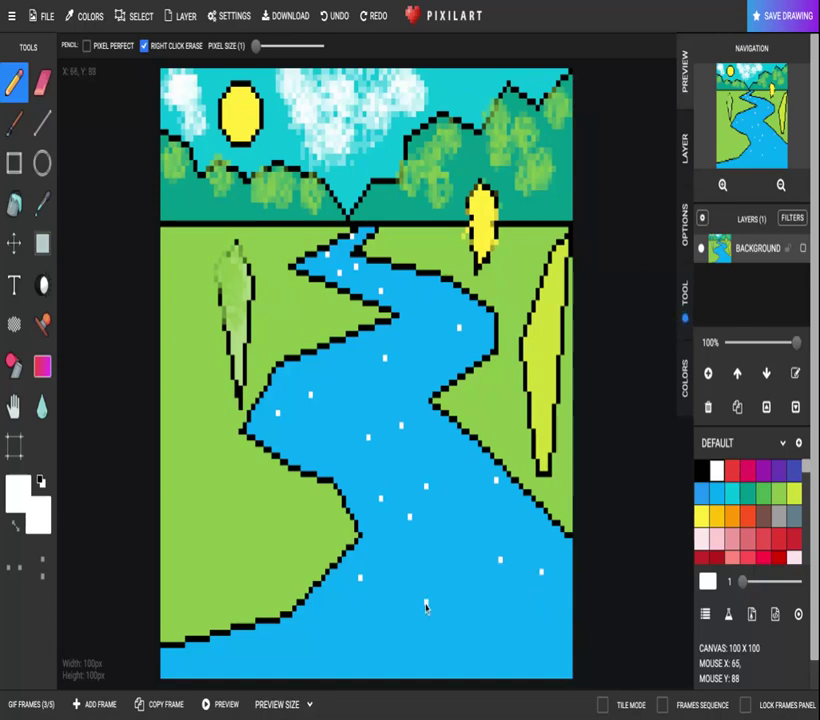
pyautogui.click(426, 603)
pyautogui.click(270, 657)
# - On frame 4, scatter single white pencil dots along the whole river in positions different from the earlier frames
pyautogui.click(32, 704)
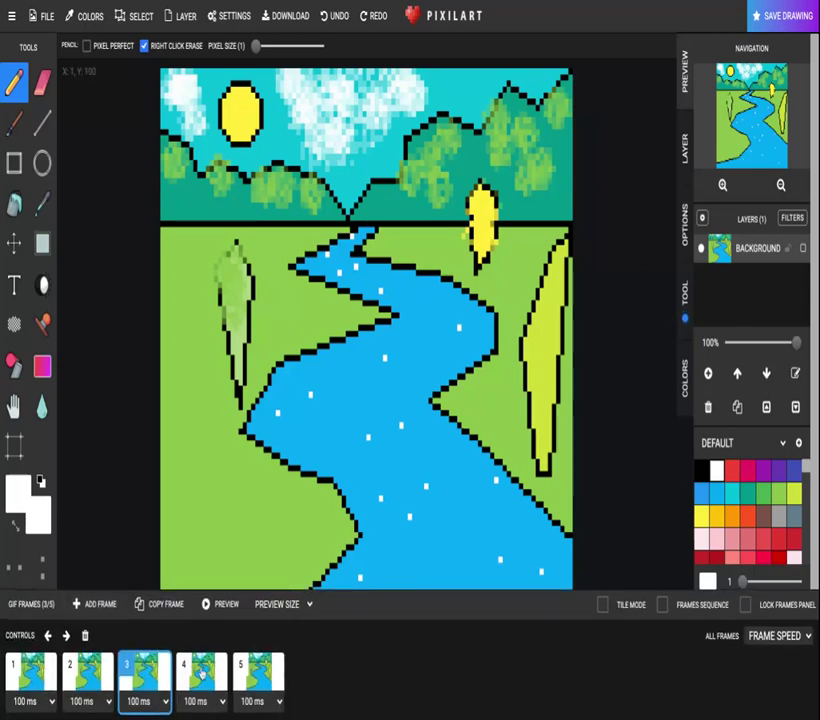
pyautogui.click(205, 675)
pyautogui.click(360, 236)
pyautogui.click(331, 261)
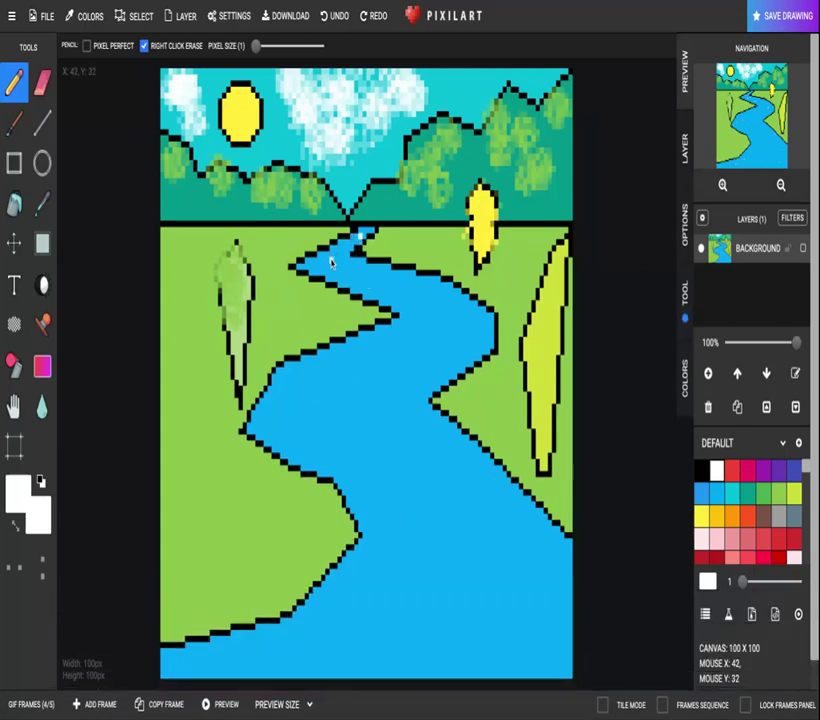
pyautogui.click(377, 281)
pyautogui.click(360, 281)
pyautogui.click(467, 346)
pyautogui.click(414, 358)
pyautogui.click(463, 321)
pyautogui.click(343, 376)
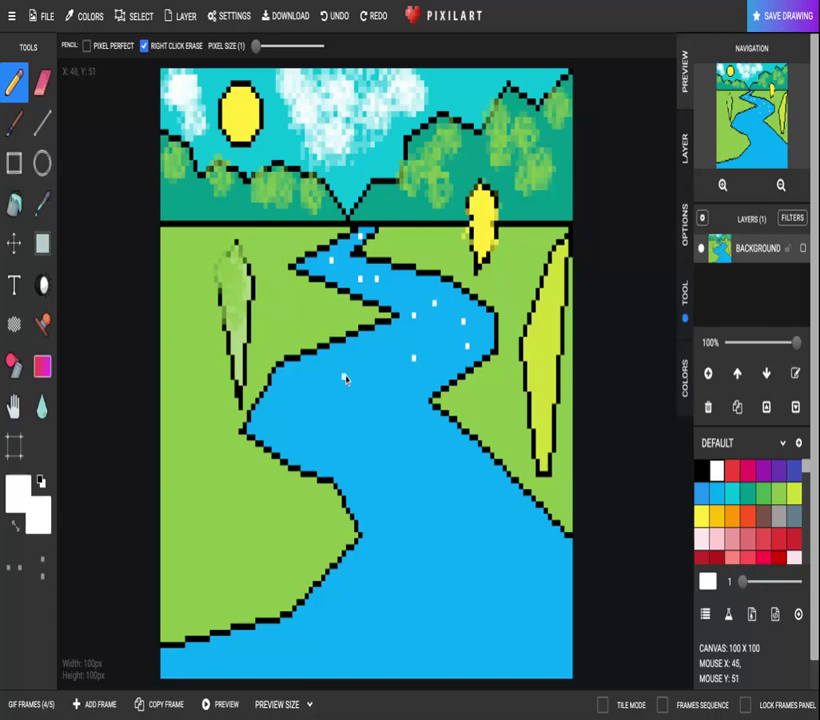
pyautogui.click(294, 401)
pyautogui.click(310, 431)
pyautogui.click(376, 443)
pyautogui.click(380, 395)
pyautogui.click(455, 511)
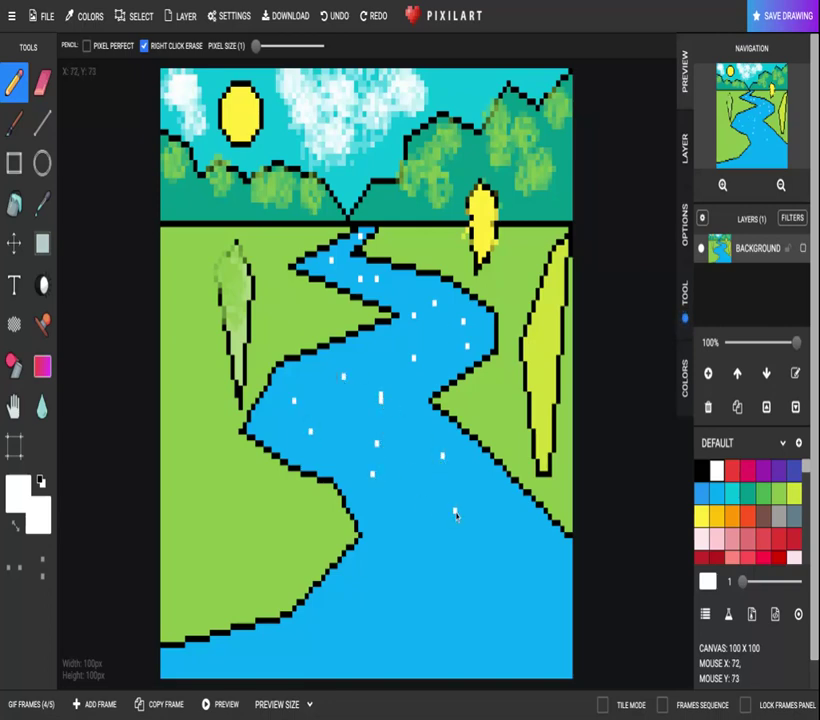
pyautogui.click(521, 555)
pyautogui.click(381, 635)
pyautogui.click(404, 569)
# - On frame 5, scatter a sparser set of white pencil dots along the river from the distant bend to the foreground
pyautogui.click(40, 704)
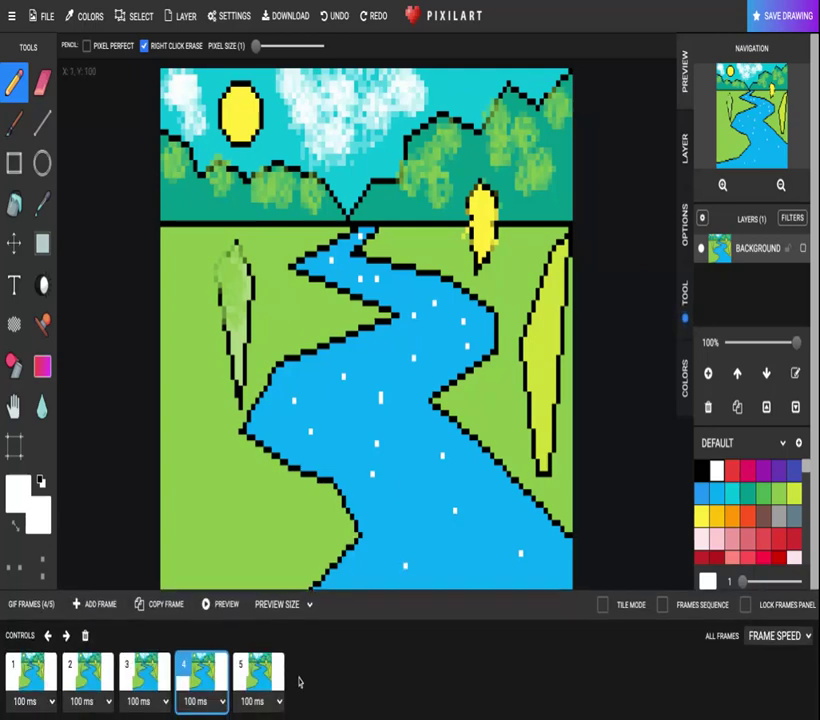
pyautogui.click(258, 675)
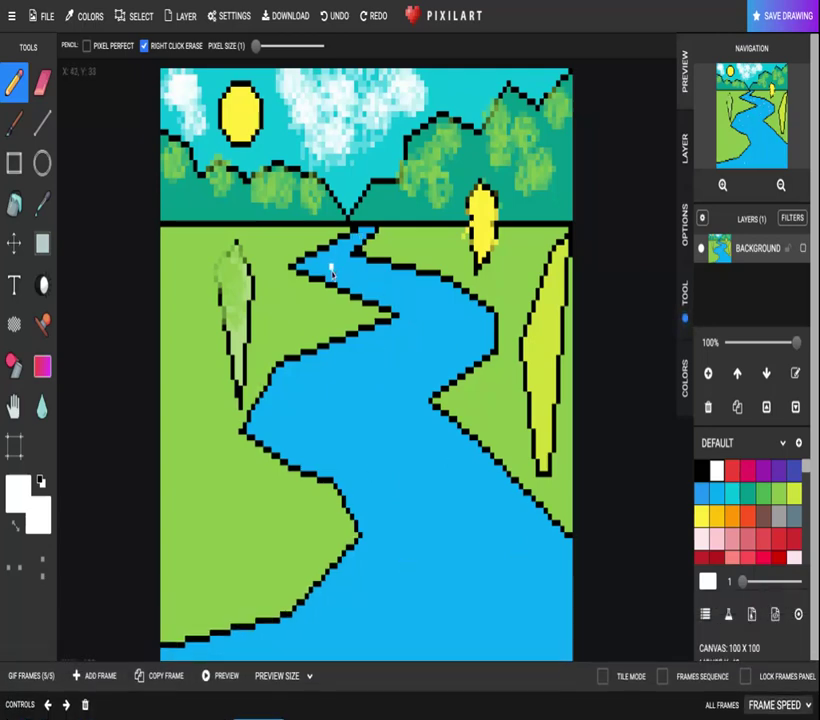
pyautogui.click(331, 268)
pyautogui.click(372, 274)
pyautogui.click(418, 328)
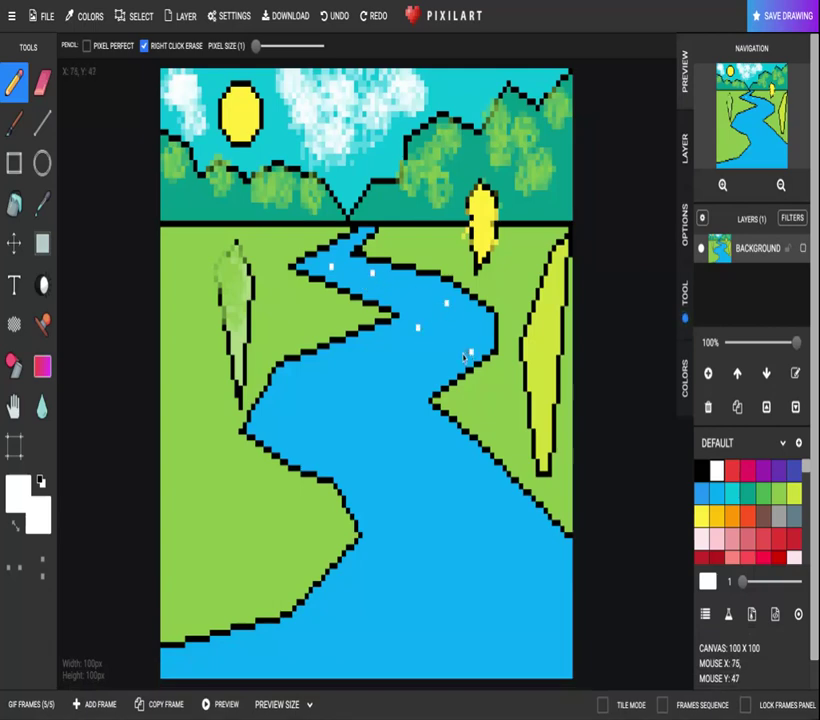
pyautogui.click(335, 389)
pyautogui.click(421, 457)
pyautogui.click(369, 481)
pyautogui.click(510, 549)
pyautogui.click(409, 621)
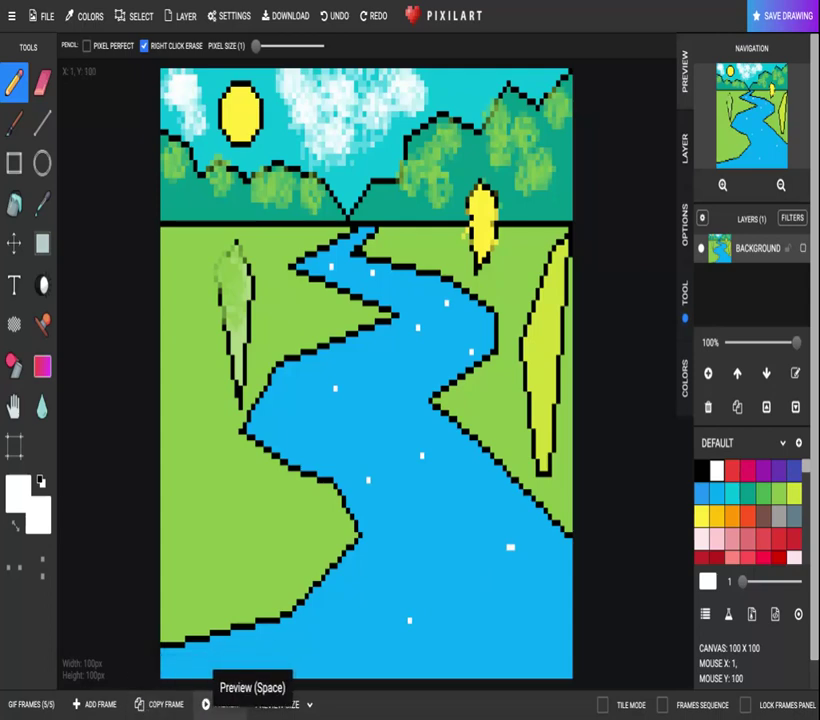
# - Play the animation preview to check the sparkling water across all five frames
pyautogui.click(222, 705)
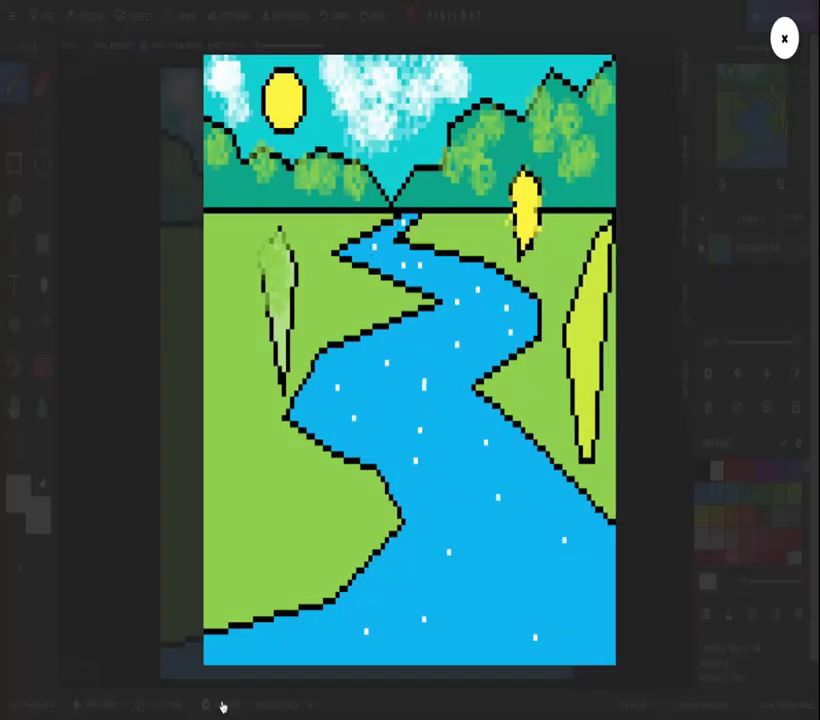
pyautogui.moveTo(558, 285)
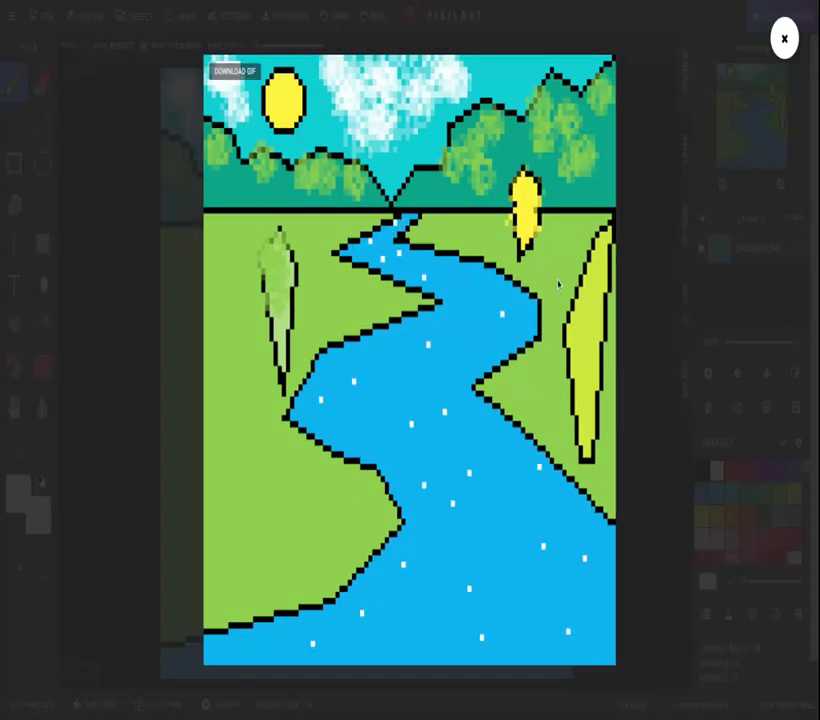